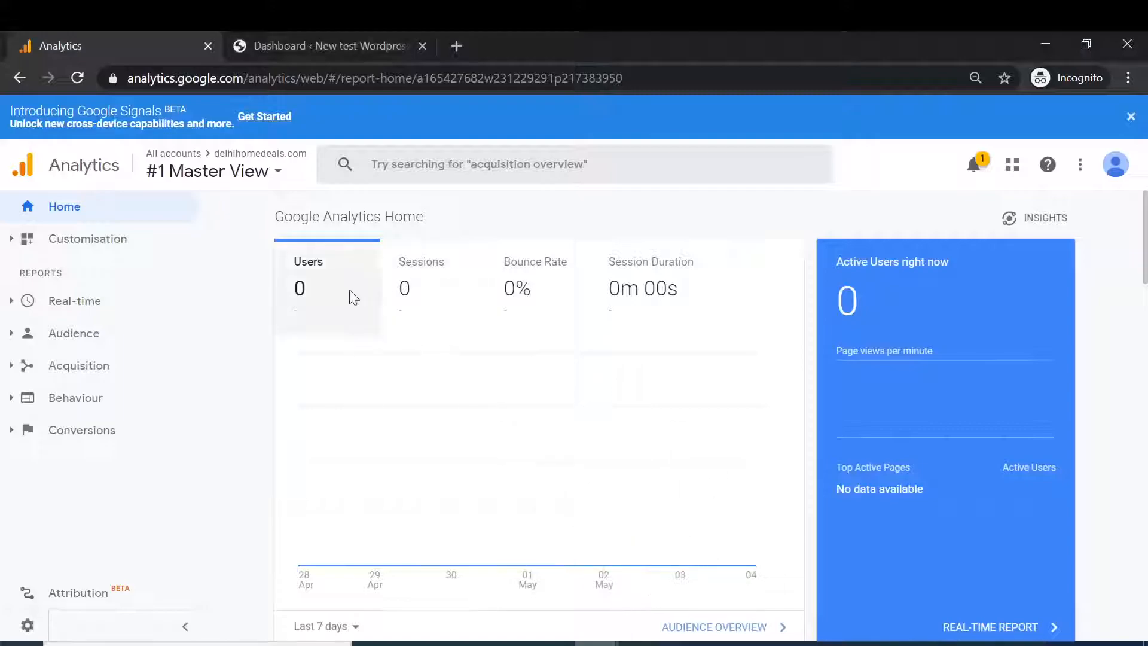
# Turn on E-commerce and Enhanced E-commerce Reporting in the #1 Master View's E-commerce settings
pyautogui.click(28, 625)
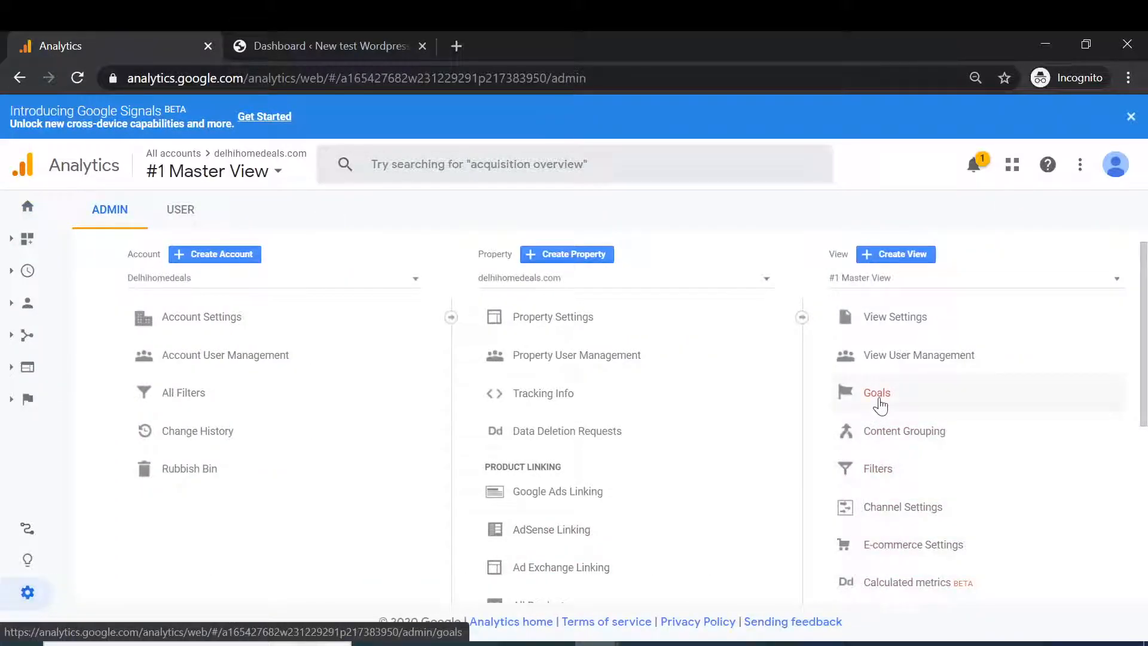
pyautogui.click(877, 545)
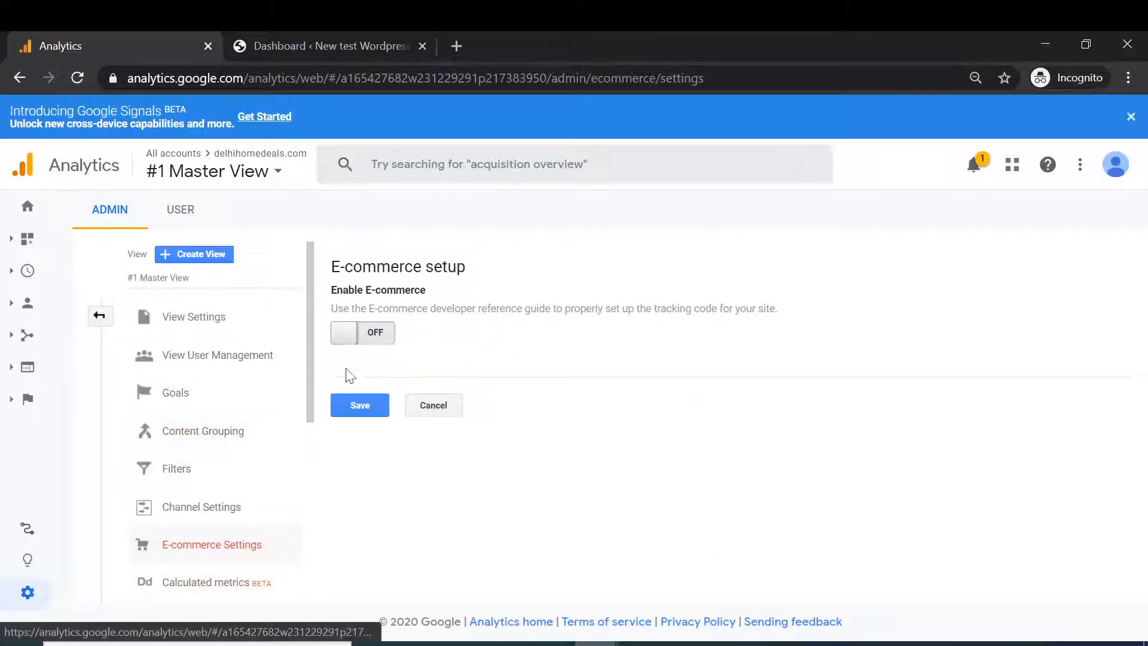
pyautogui.click(378, 333)
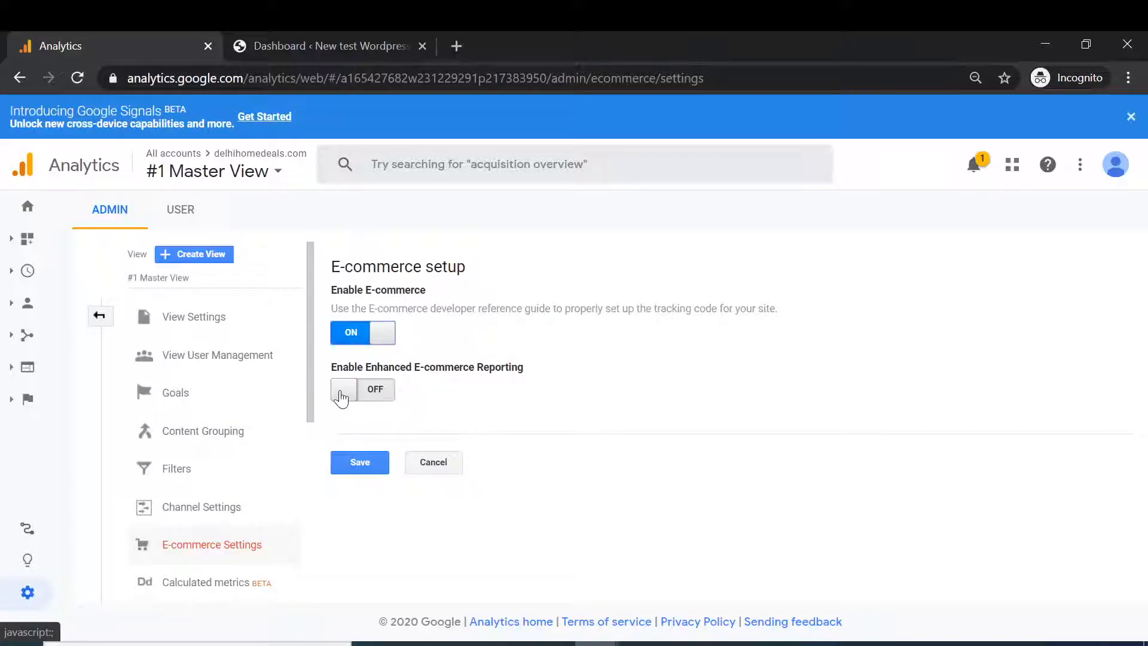
pyautogui.click(376, 391)
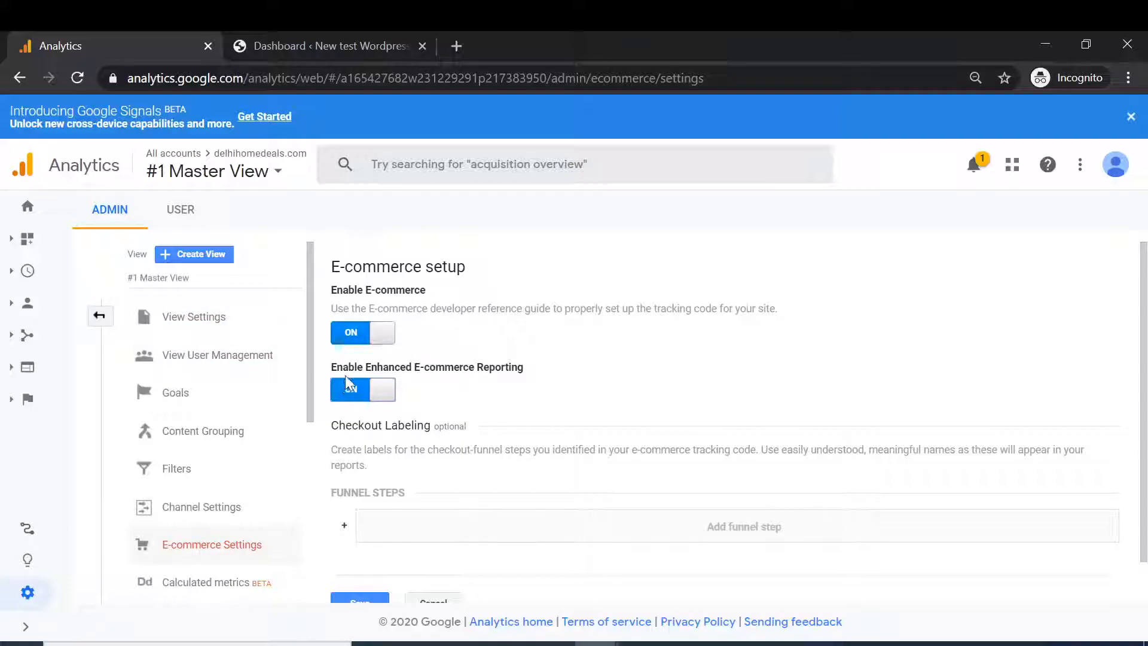
# Switch to the Ecommerce Measurement guide for analytics.js and highlight the Overview's first sentence about measuring transactions and revenue
pyautogui.click(574, 637)
pyautogui.click(495, 571)
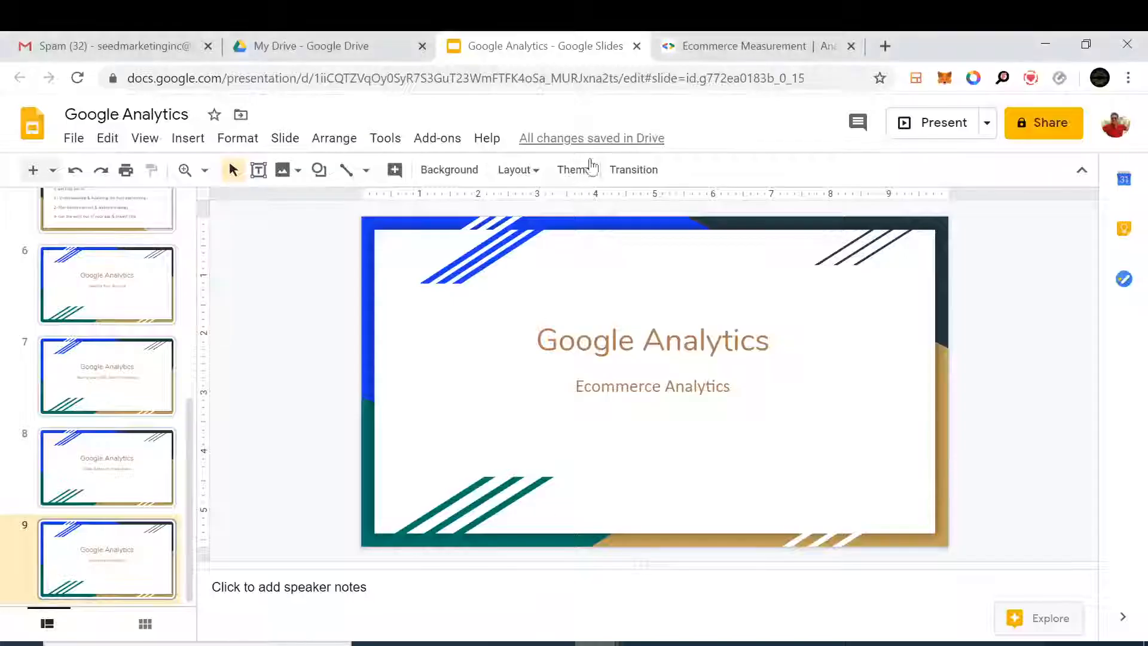
pyautogui.click(683, 53)
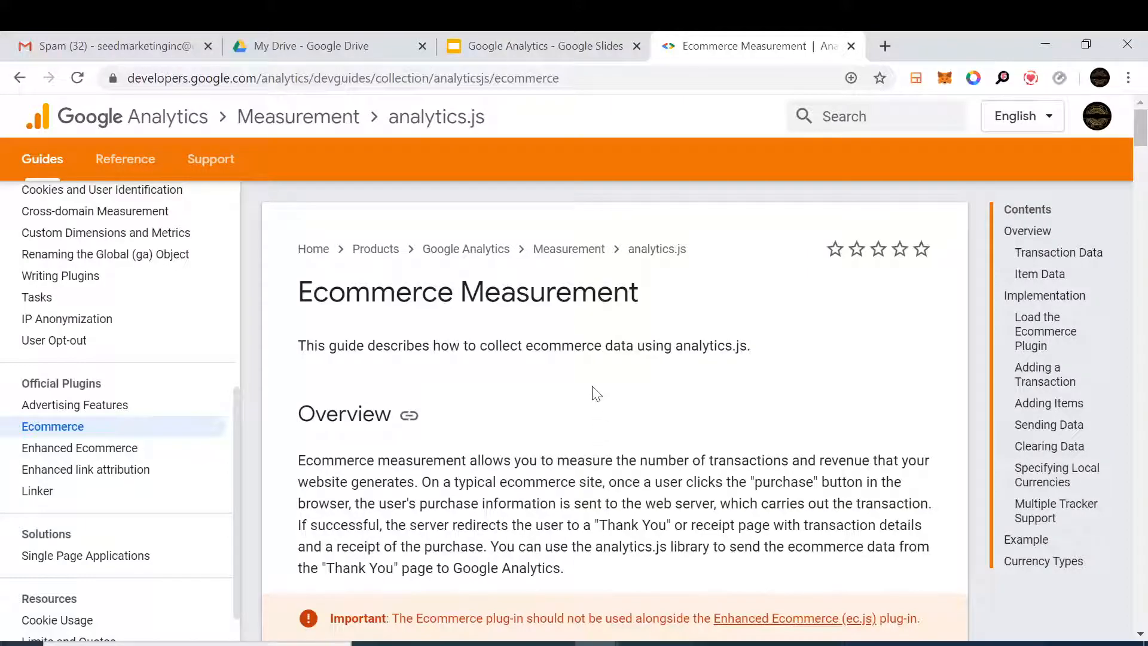
pyautogui.scroll(-2, 657, 359)
pyautogui.scroll(-1, 691, 344)
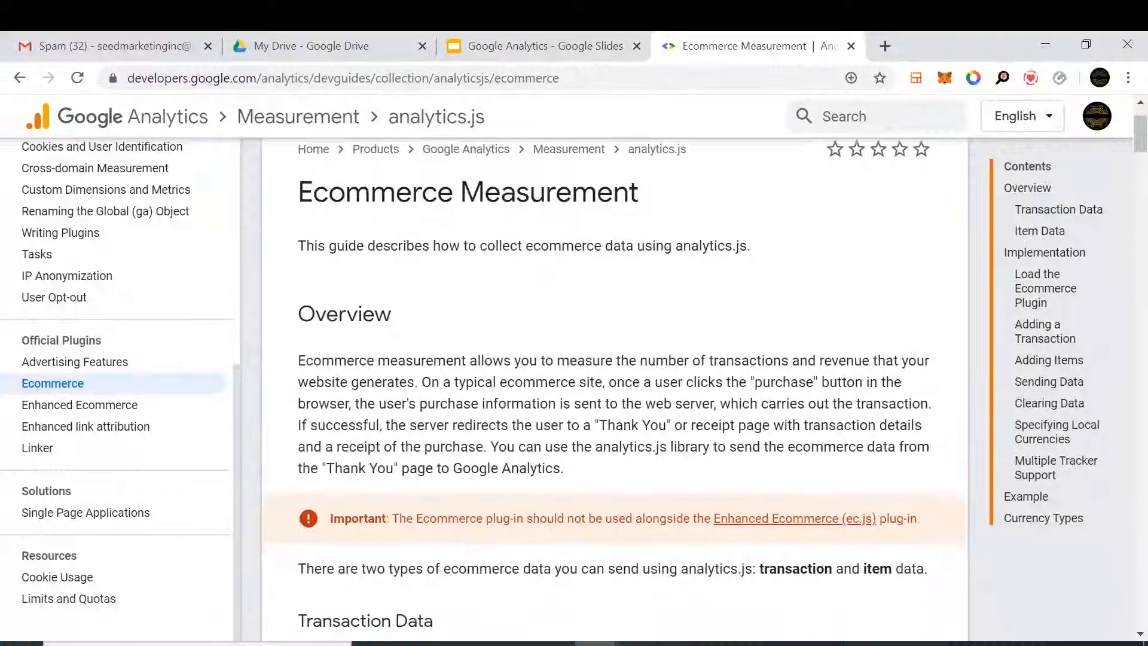
pyautogui.doubleClick(430, 376)
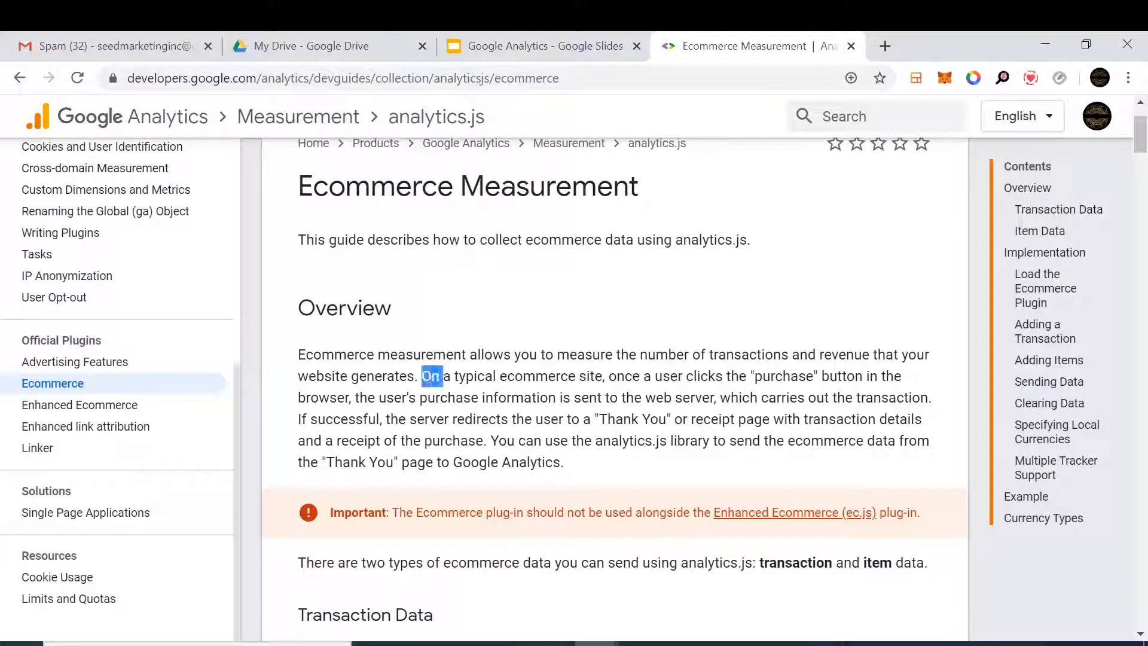
pyautogui.moveTo(298, 355); pyautogui.dragTo(414, 376)
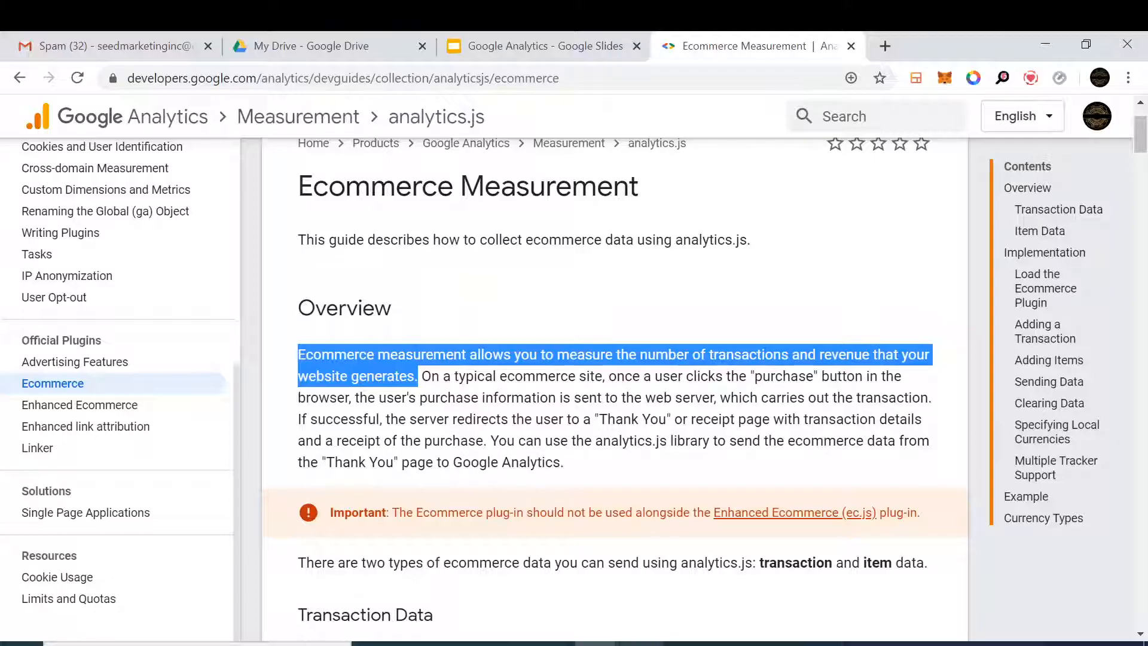
# Switch back to Google Analytics and compare the E-commerce setup options with the Ecommerce Measurement guide
pyautogui.click(594, 644)
pyautogui.click(681, 574)
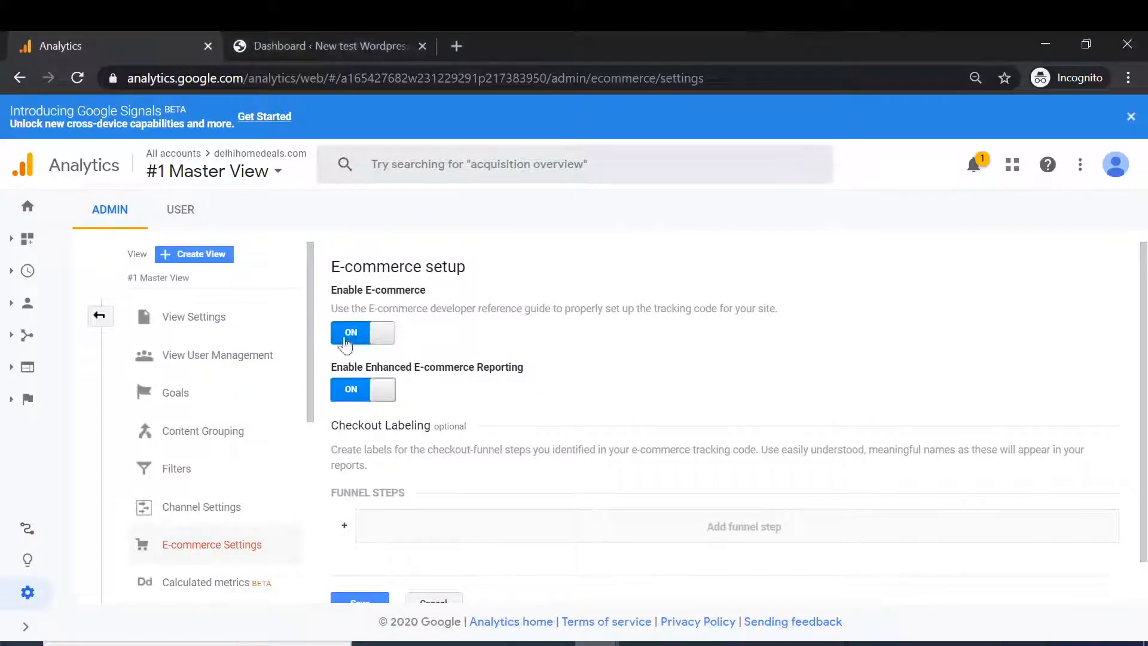
pyautogui.moveTo(595, 643)
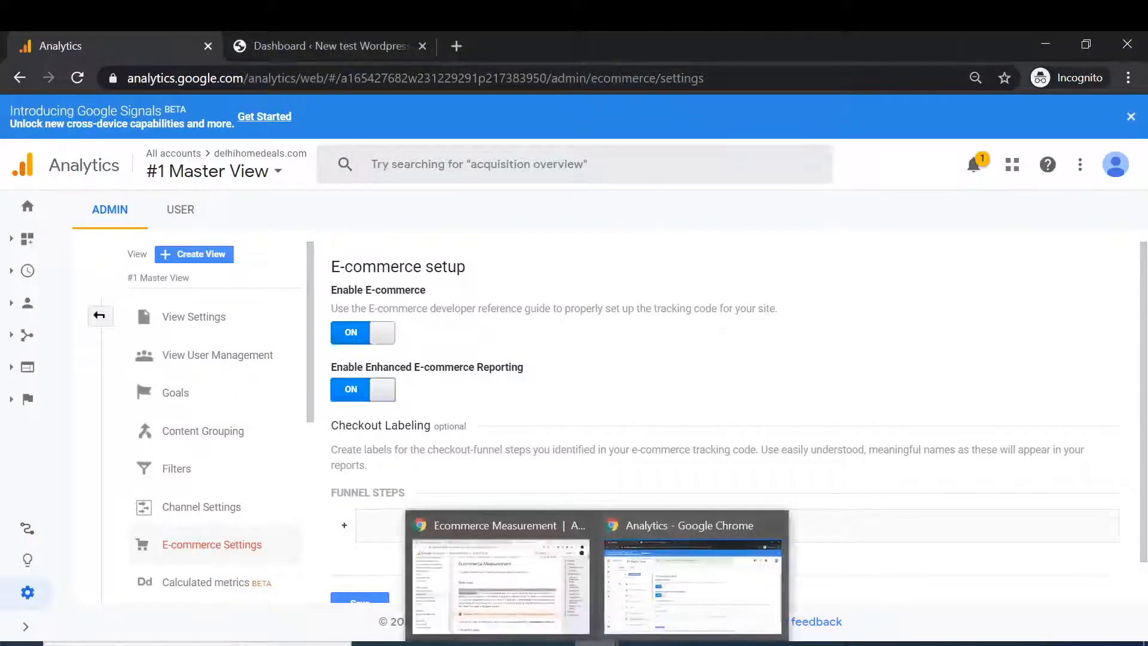
pyautogui.click(538, 619)
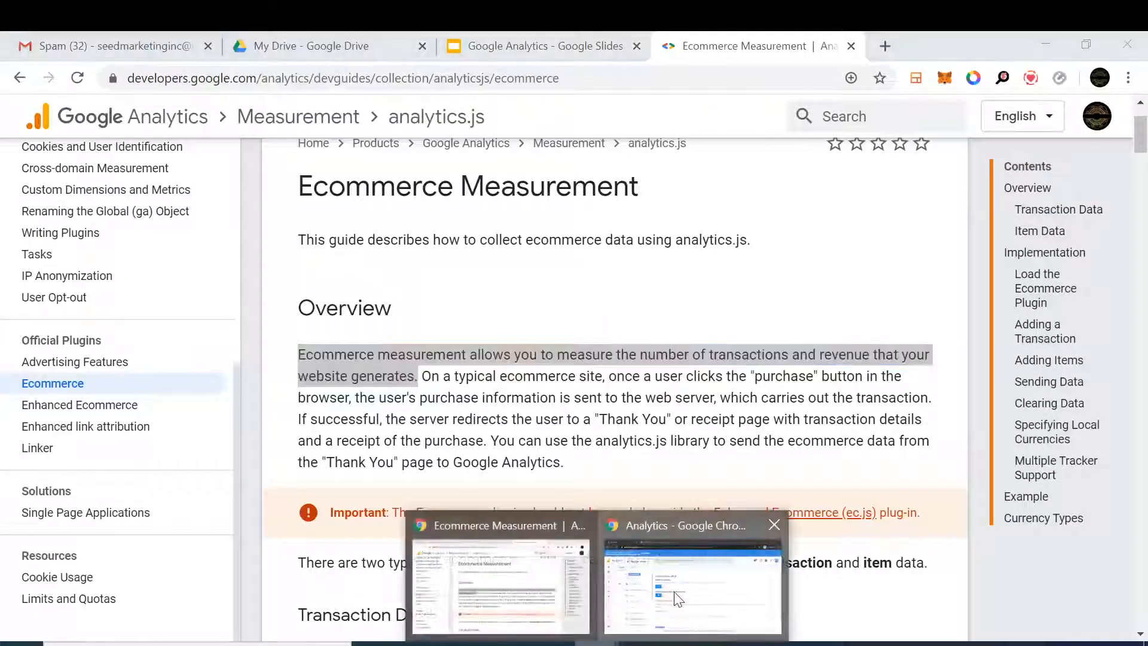
pyautogui.click(672, 584)
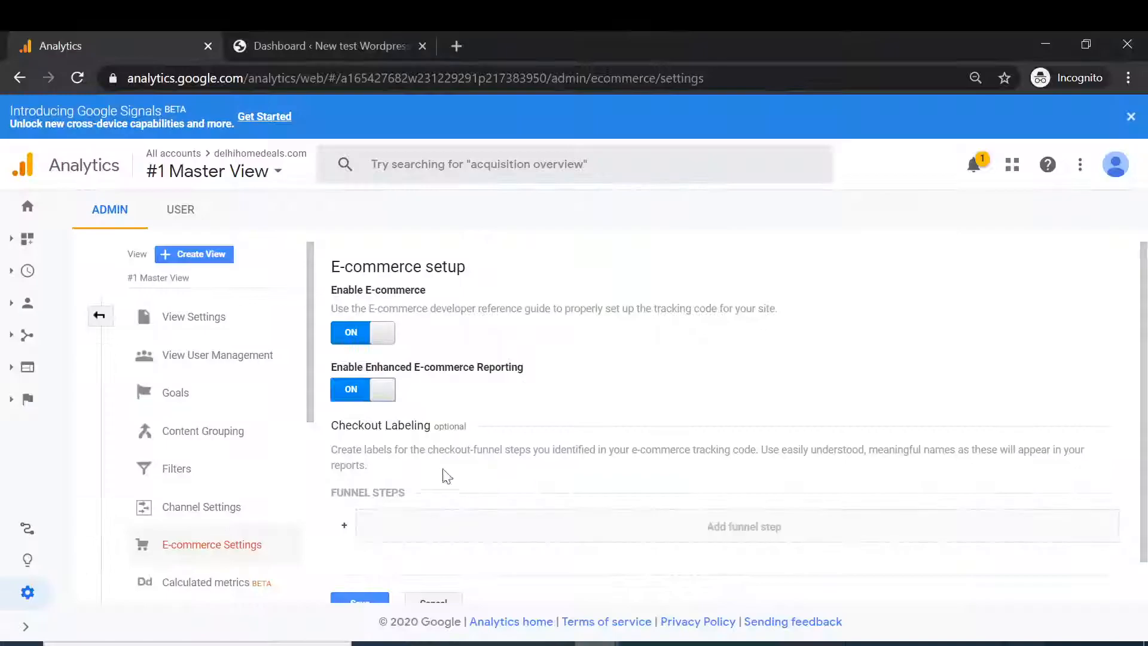
# Open the Enhanced Ecommerce guide in the developer documentation and highlight the Overview text on measuring user interactions with products
pyautogui.moveTo(594, 643)
pyautogui.click(583, 574)
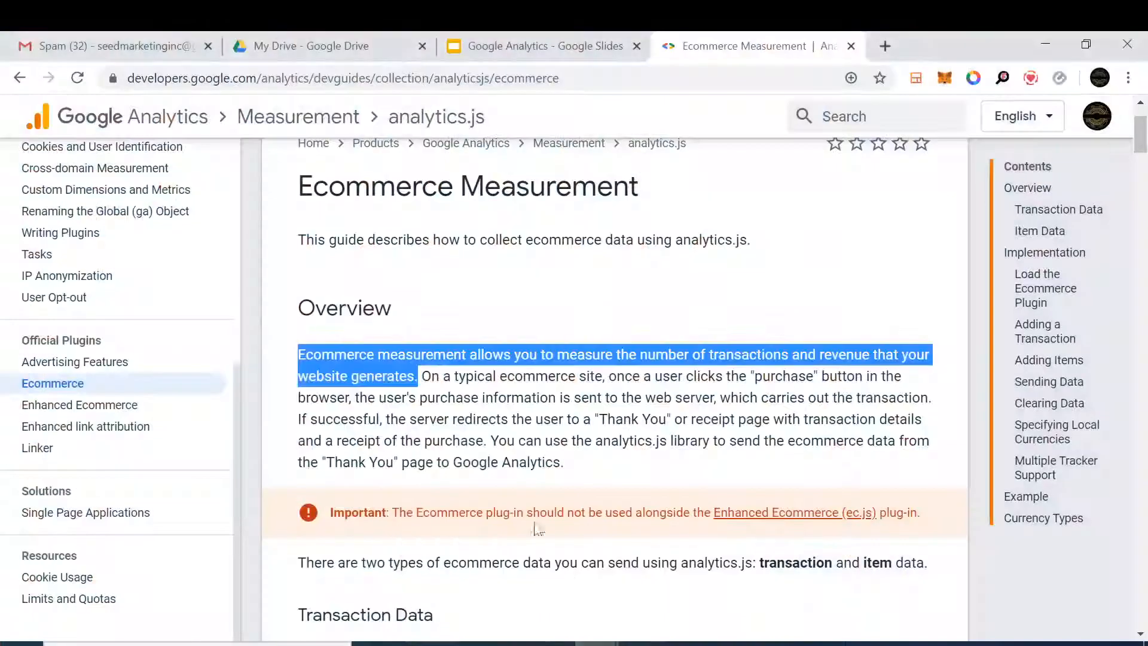
pyautogui.click(91, 412)
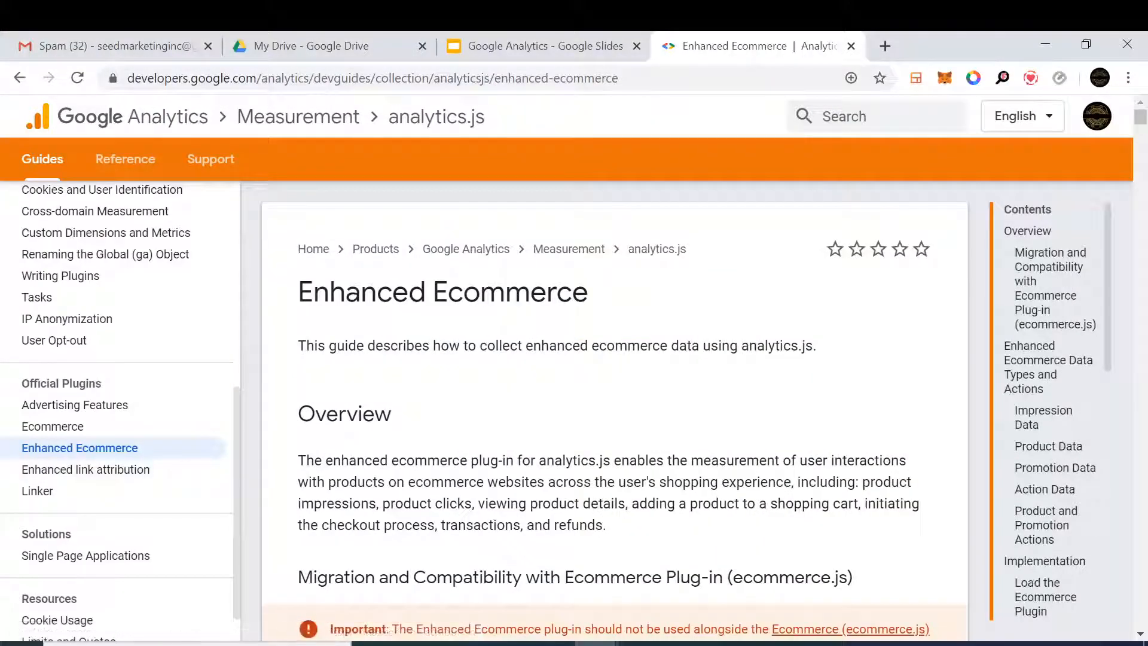
pyautogui.moveTo(299, 465); pyautogui.dragTo(775, 461)
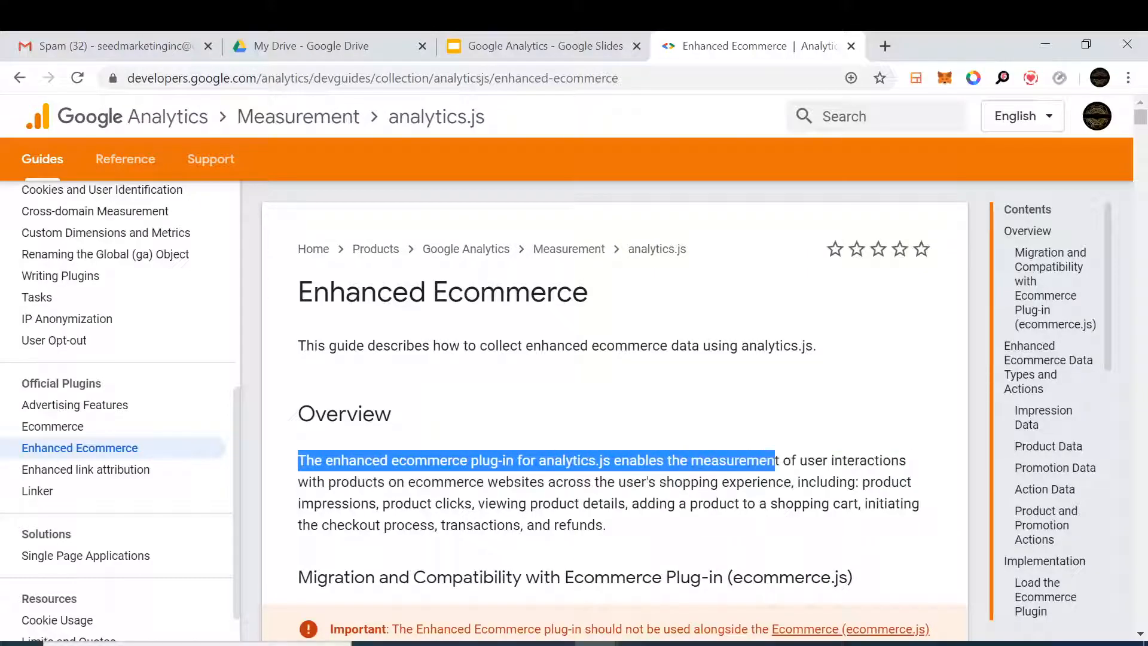
pyautogui.click(849, 426)
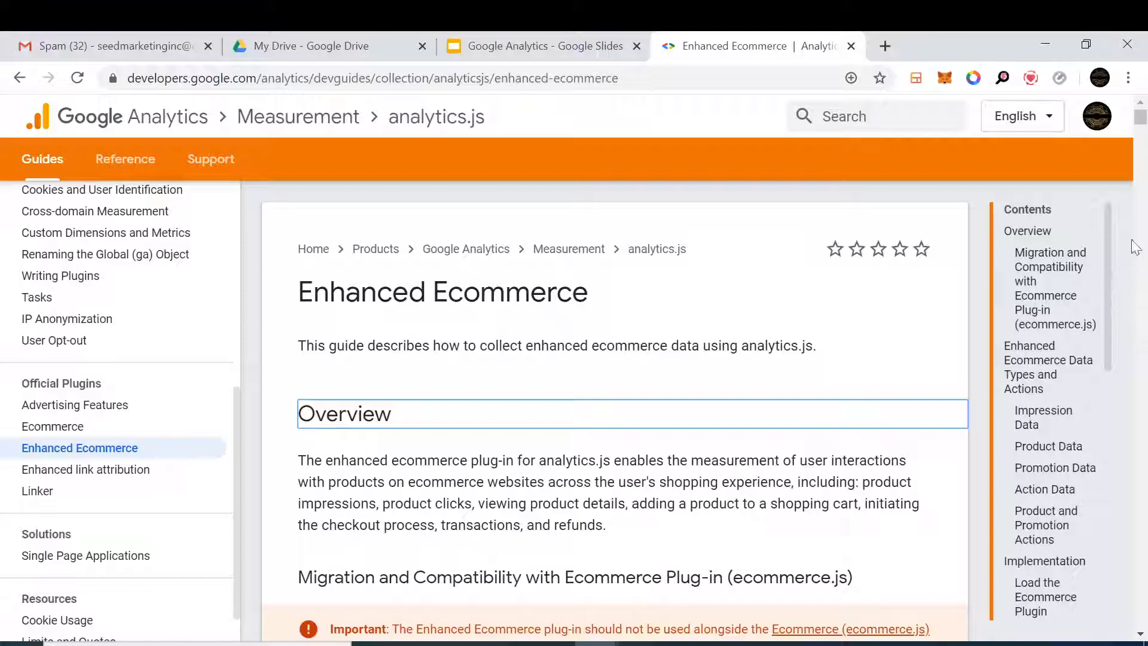
pyautogui.scroll(-2, 849, 456)
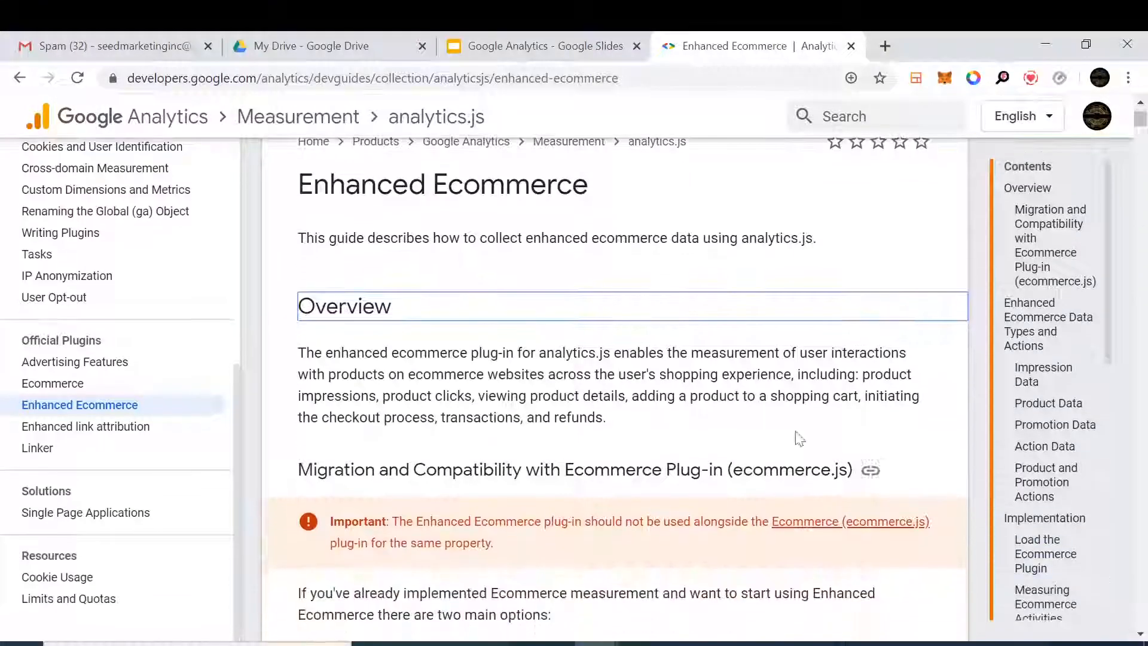
pyautogui.moveTo(692, 352); pyautogui.dragTo(715, 421)
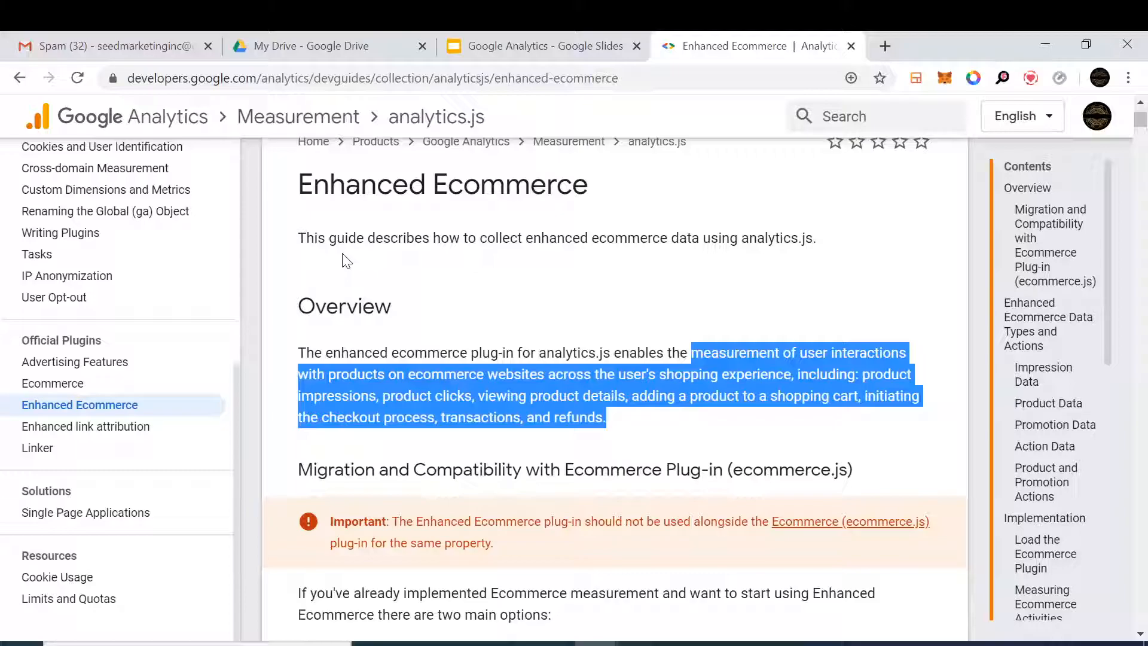
# Return to Google Analytics and save the view's E-commerce setup without adding any funnel steps
pyautogui.moveTo(594, 643)
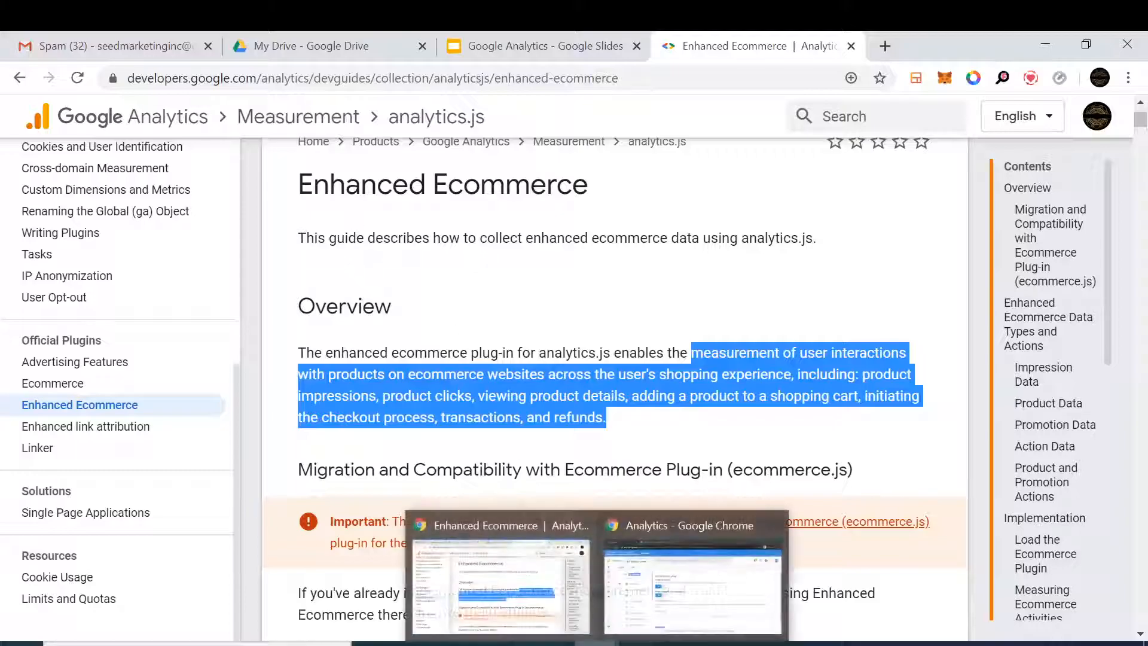
pyautogui.click(692, 586)
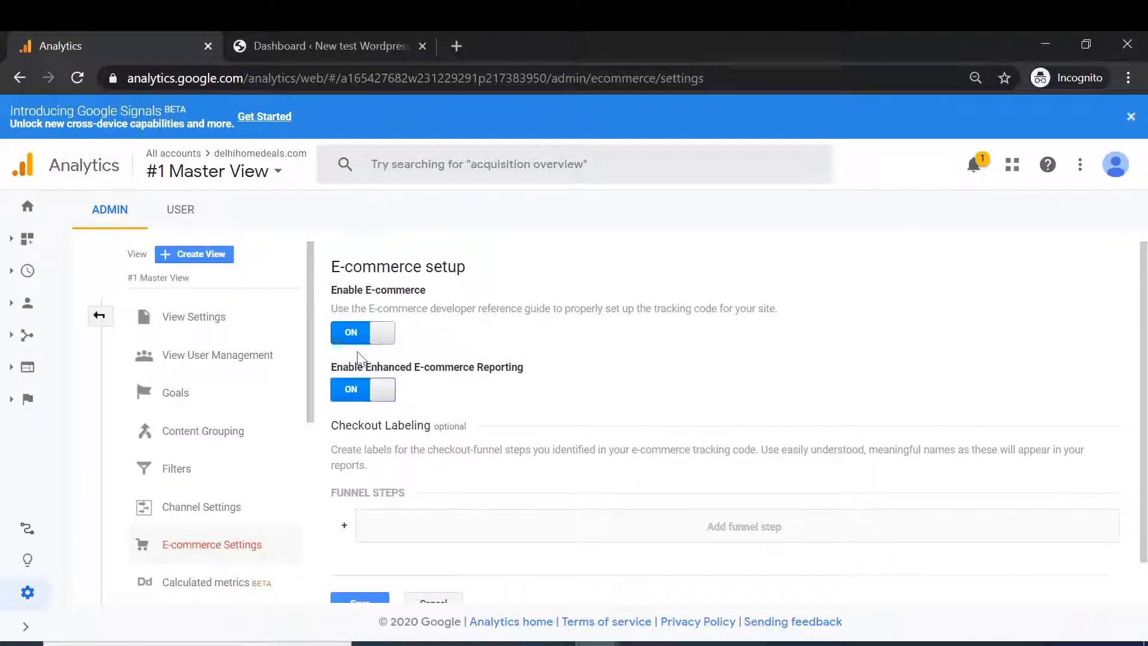
pyautogui.scroll(-1, 1043, 459)
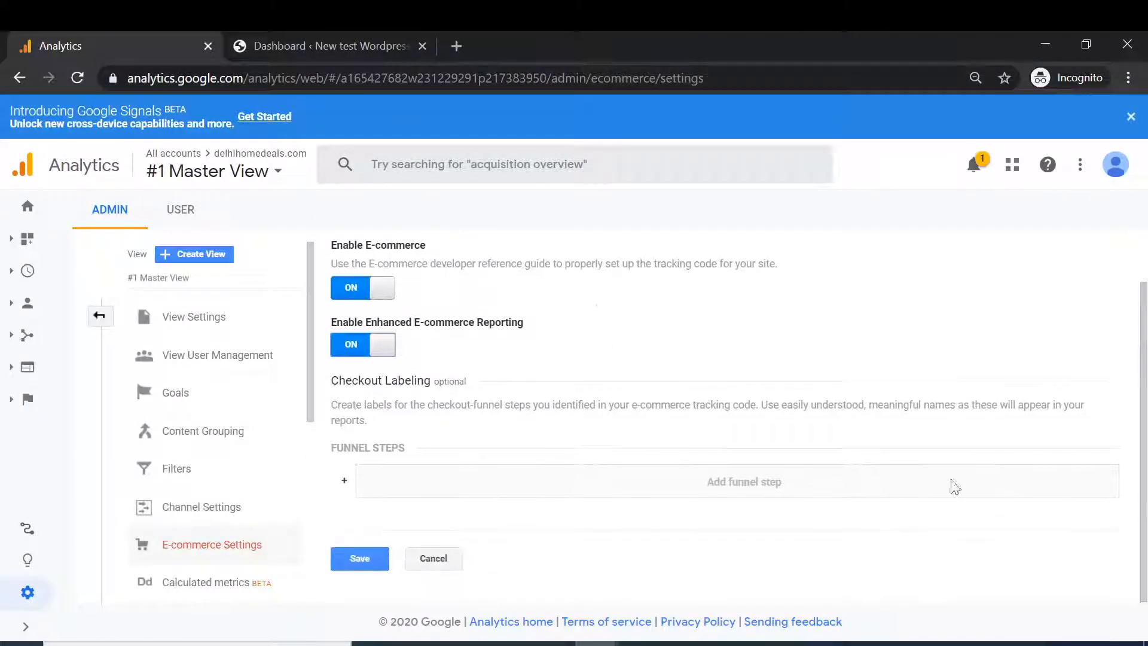
pyautogui.click(359, 558)
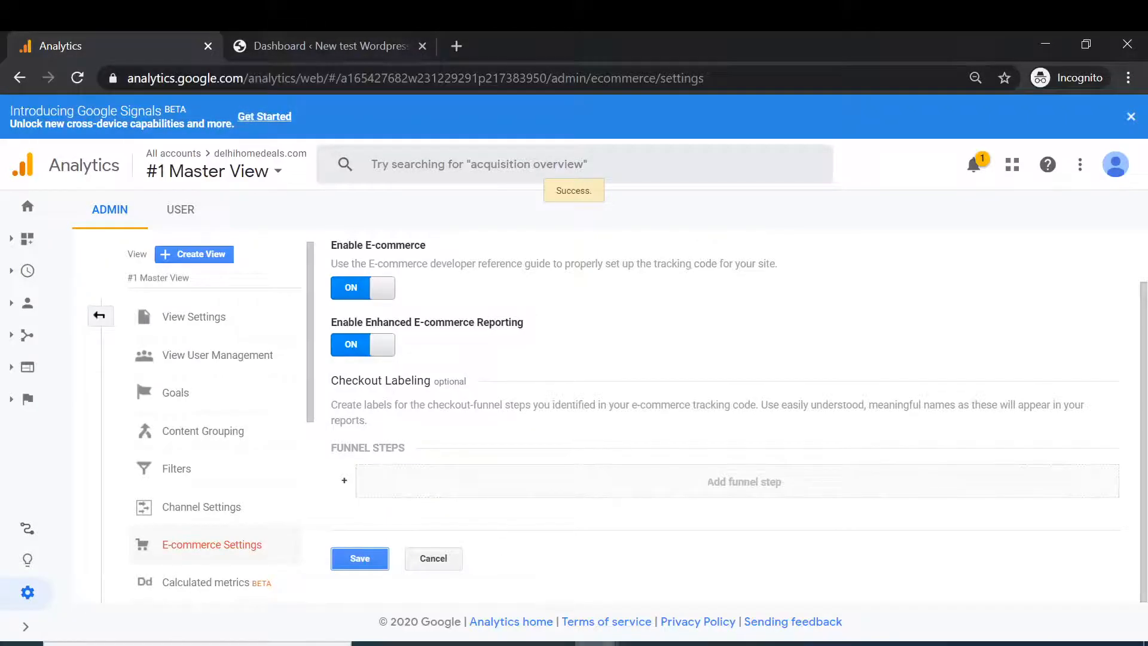
# Switch to the Enhanced Ecommerce guide and examine its data types, product and promotion actions, and plugin implementation sections
pyautogui.moveTo(596, 644)
pyautogui.click(556, 610)
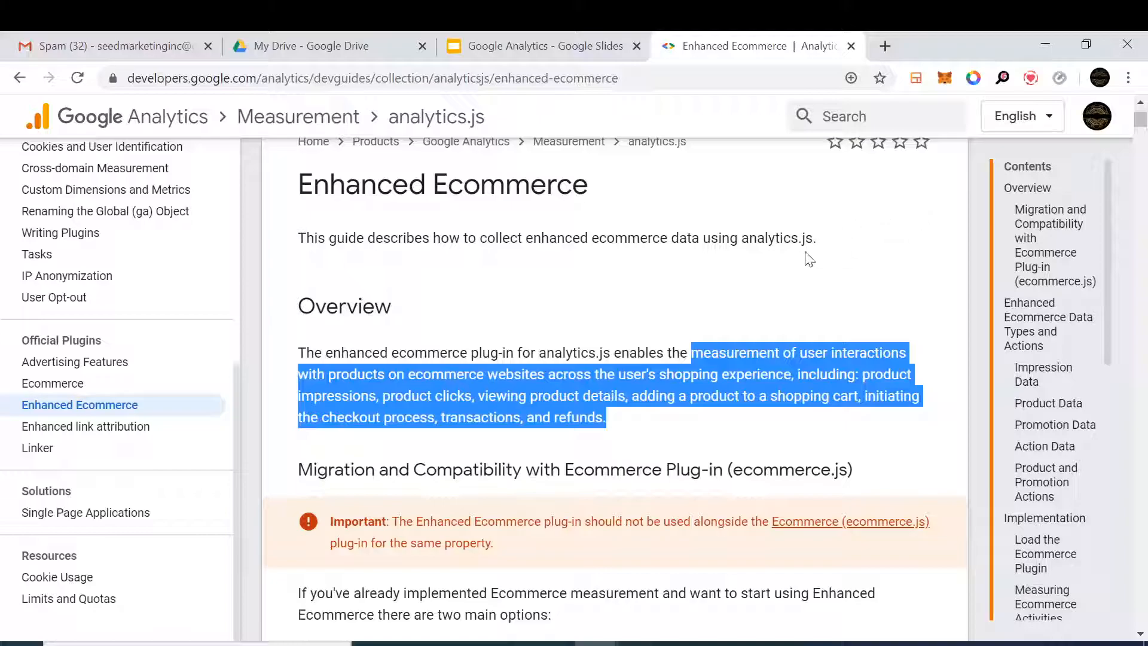
pyautogui.scroll(-3, 748, 328)
pyautogui.scroll(-9, 556, 410)
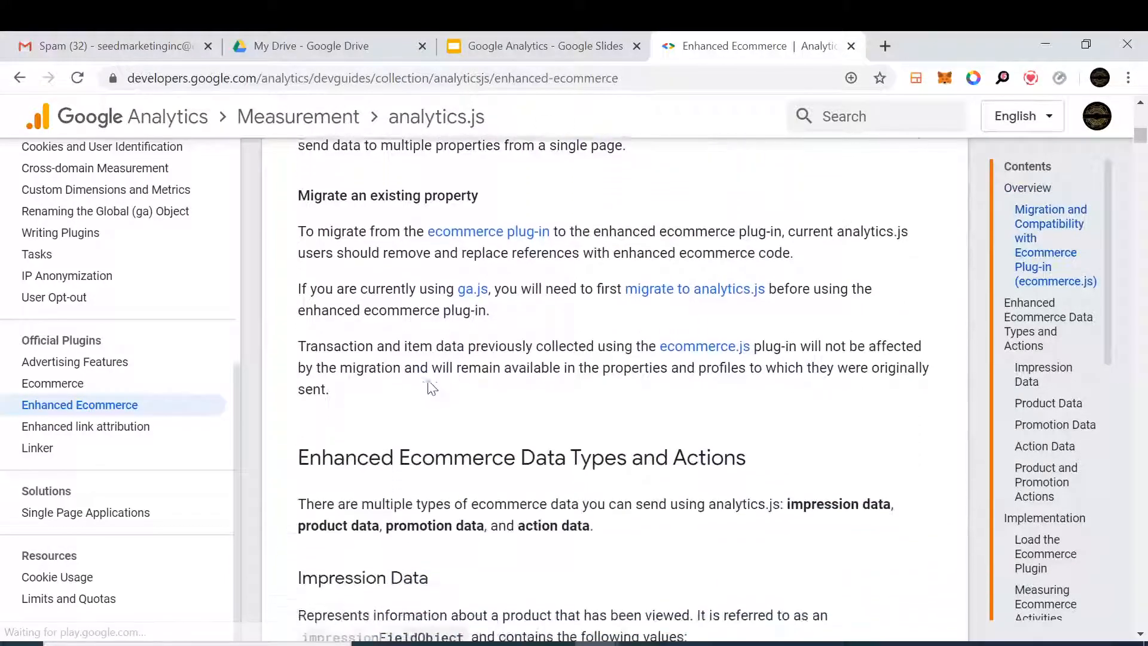
pyautogui.scroll(-7, 422, 333)
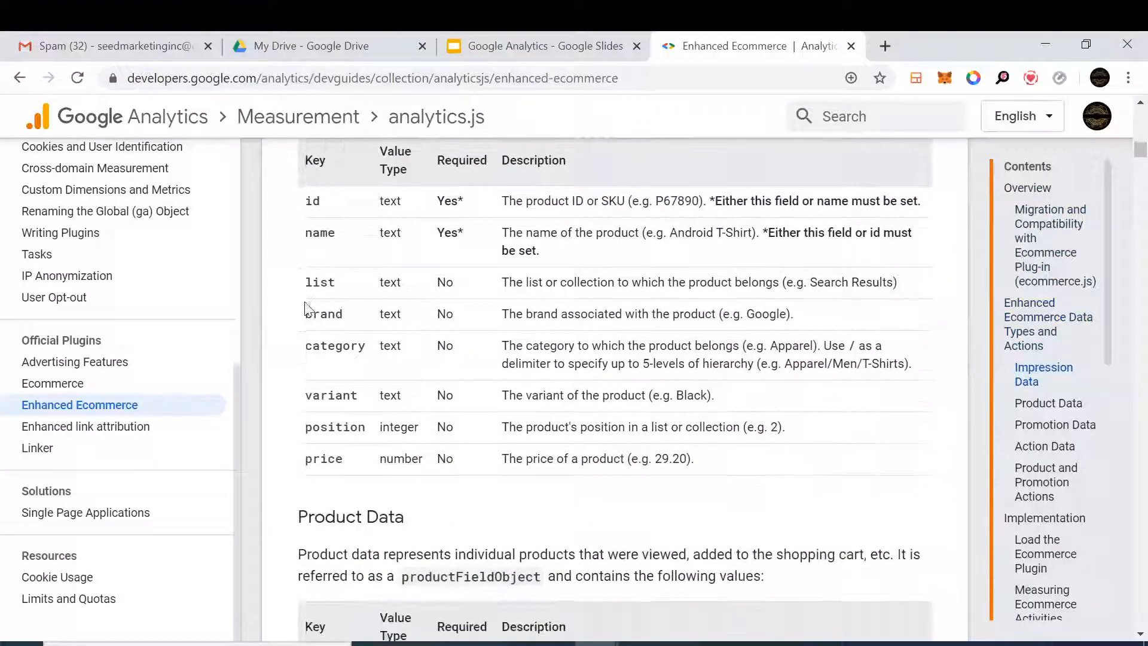
pyautogui.scroll(-11, 562, 266)
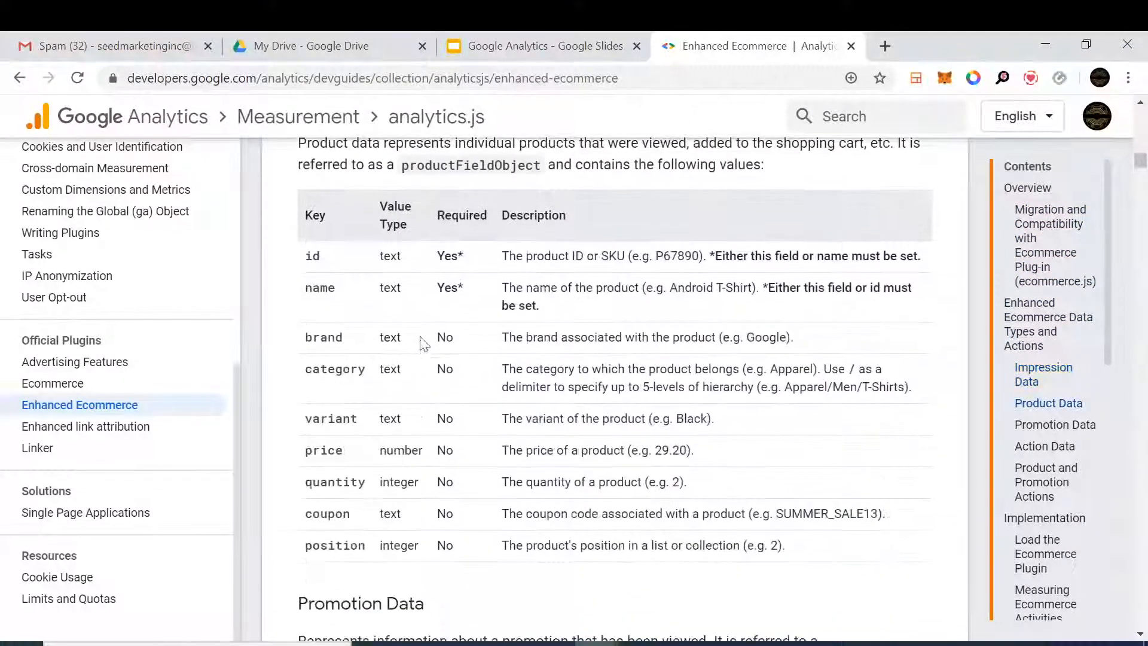
pyautogui.scroll(-11, 423, 336)
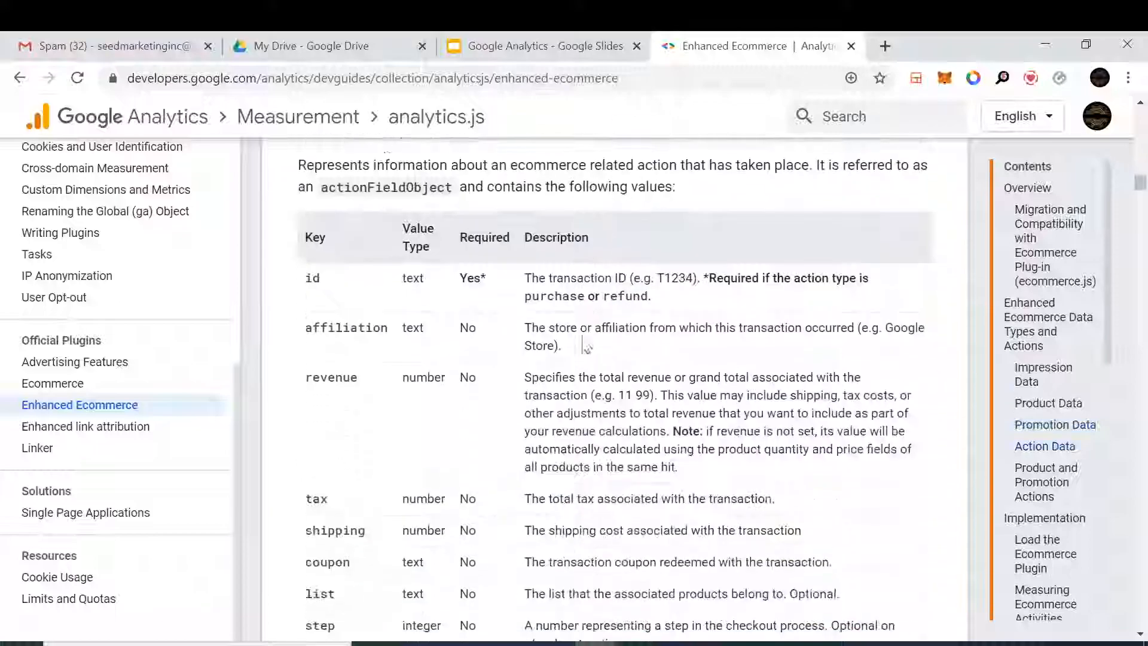
pyautogui.scroll(-18, 583, 345)
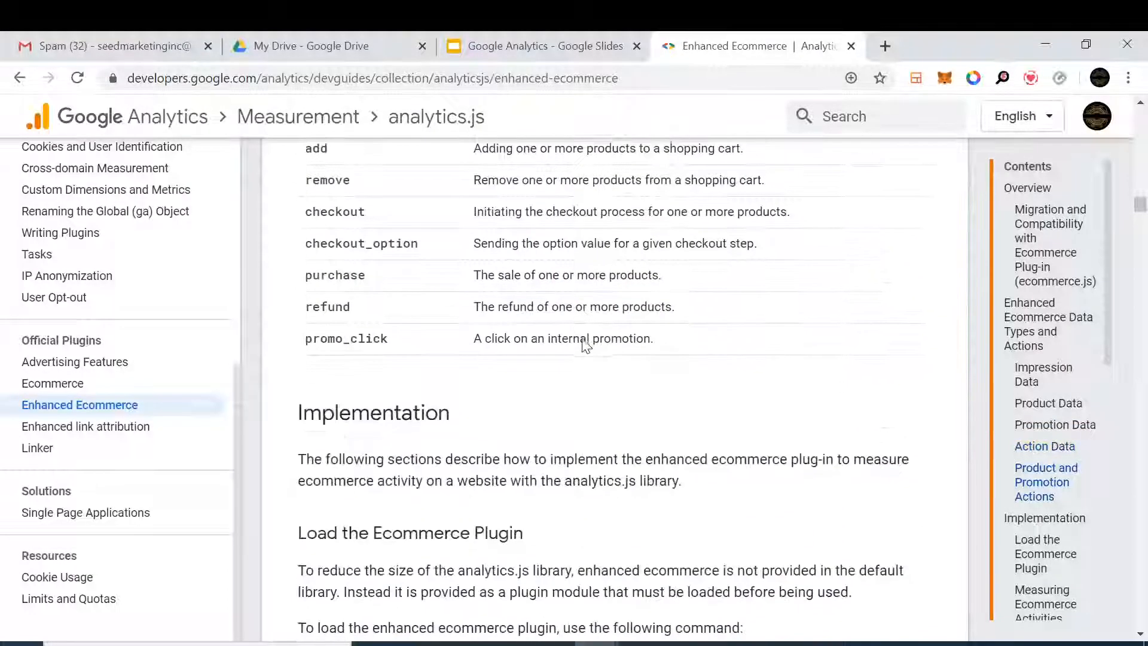
pyautogui.scroll(-3, 584, 335)
pyautogui.scroll(9, 583, 326)
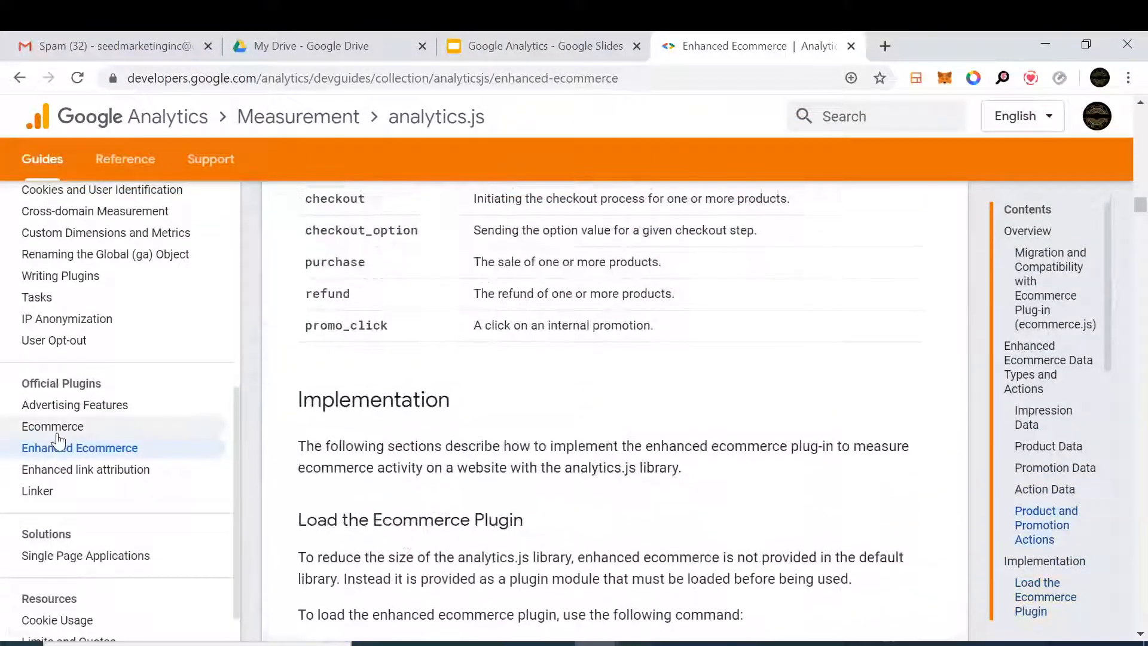
# Review the Ecommerce Measurement guide from its code samples back to the Overview, and return to the Google Analytics E-commerce settings
pyautogui.click(57, 428)
pyautogui.scroll(15, 646, 431)
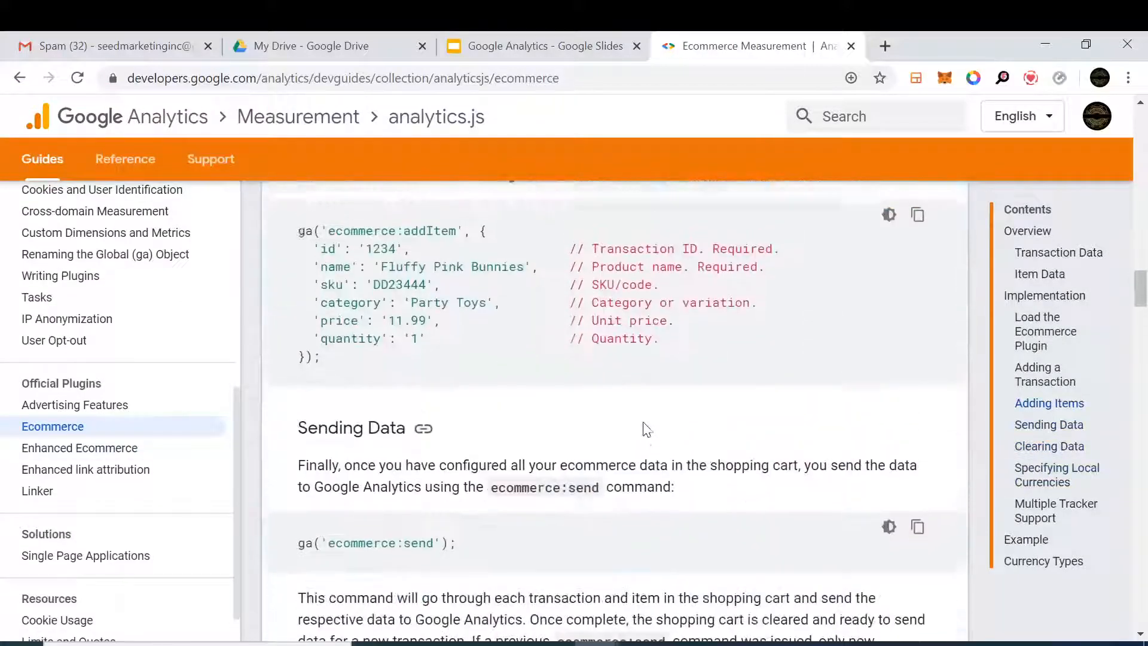
pyautogui.scroll(15, 615, 413)
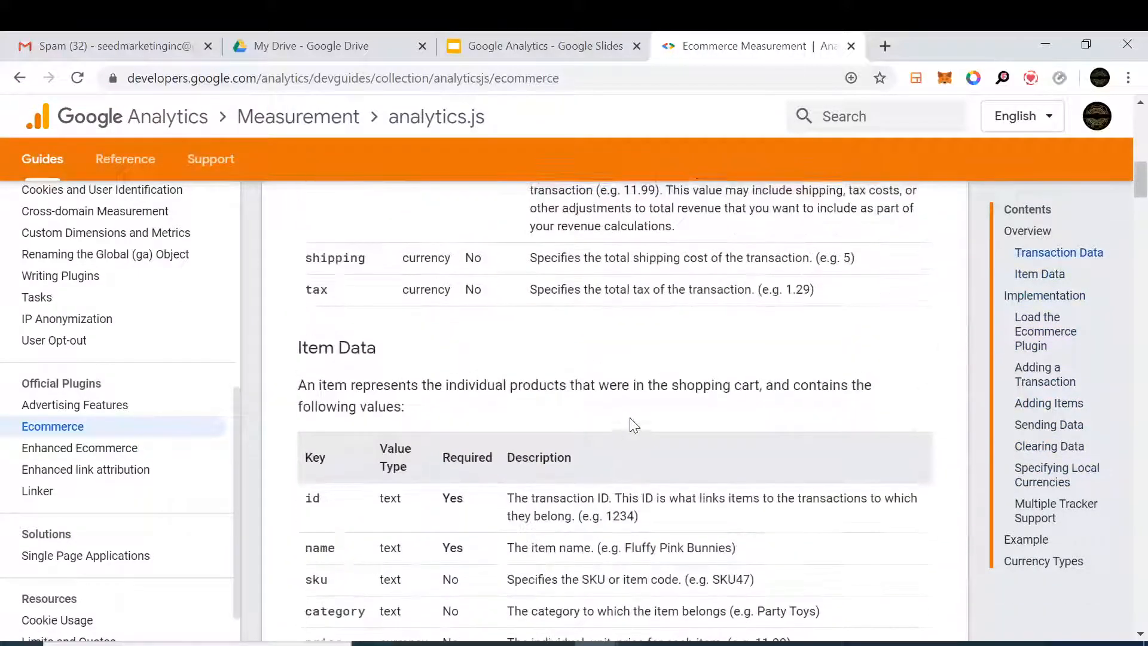
pyautogui.scroll(8, 606, 412)
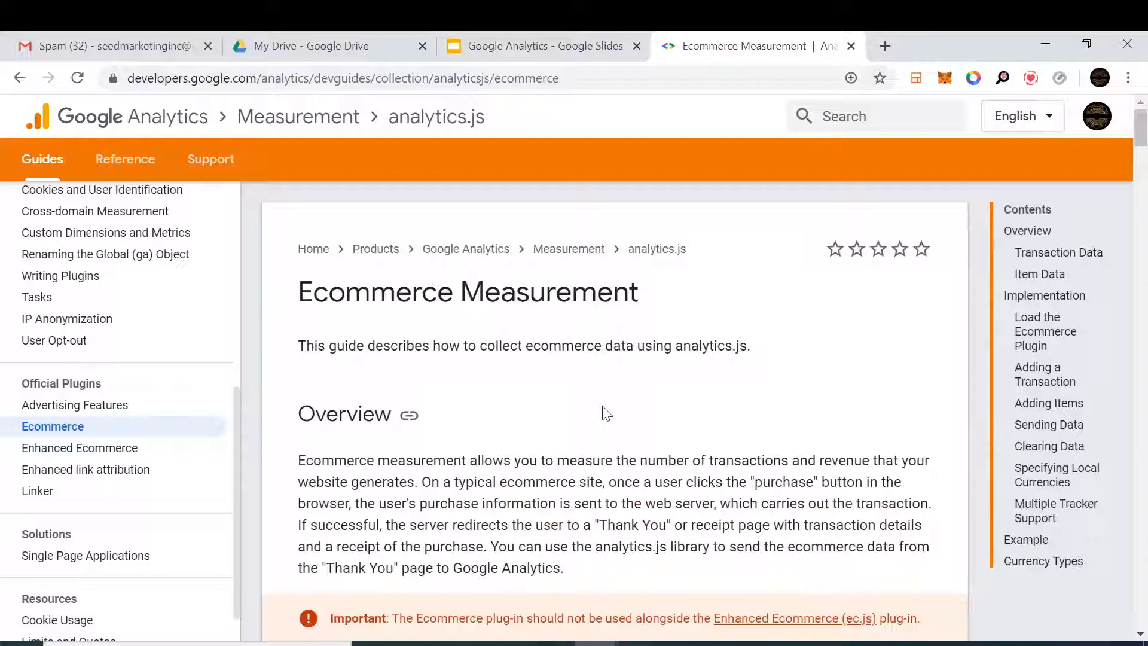
pyautogui.scroll(-1, 607, 407)
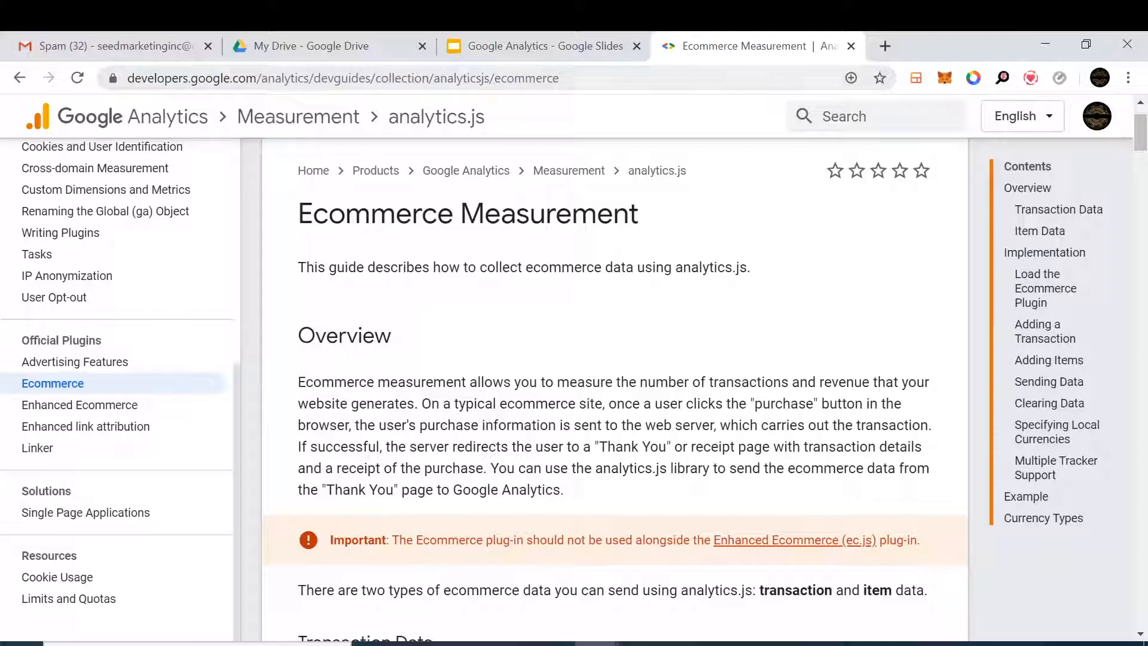
pyautogui.moveTo(597, 643)
pyautogui.click(662, 610)
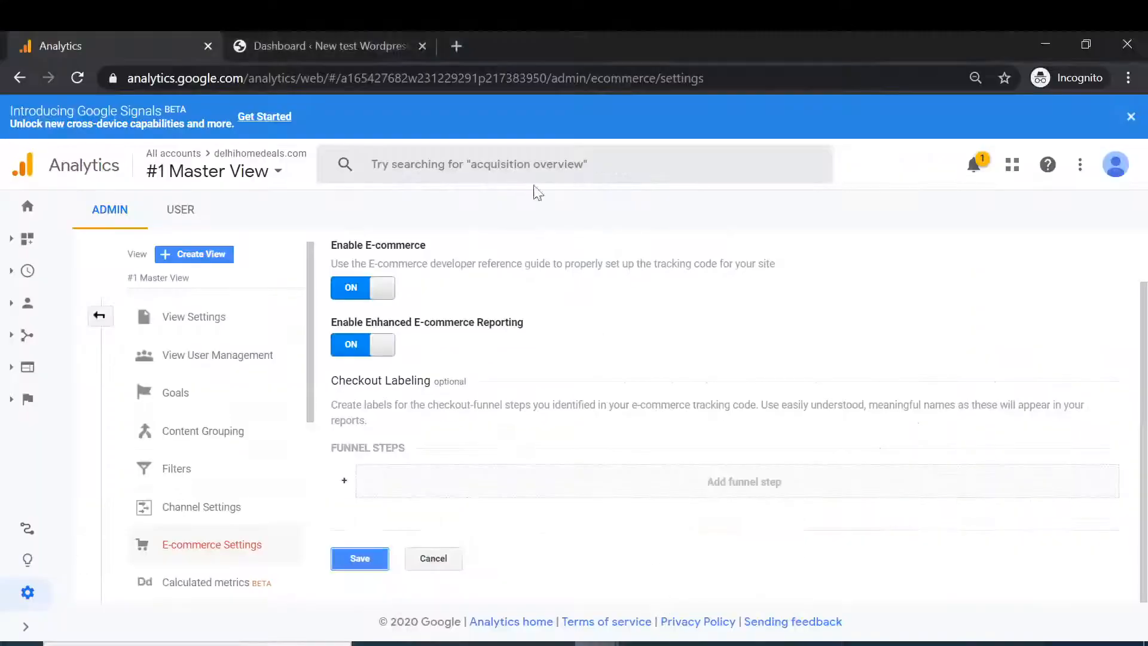
# Switch to the WordPress dashboard and check the Integration section of the WooCommerce settings
pyautogui.click(376, 37)
pyautogui.moveTo(55, 422)
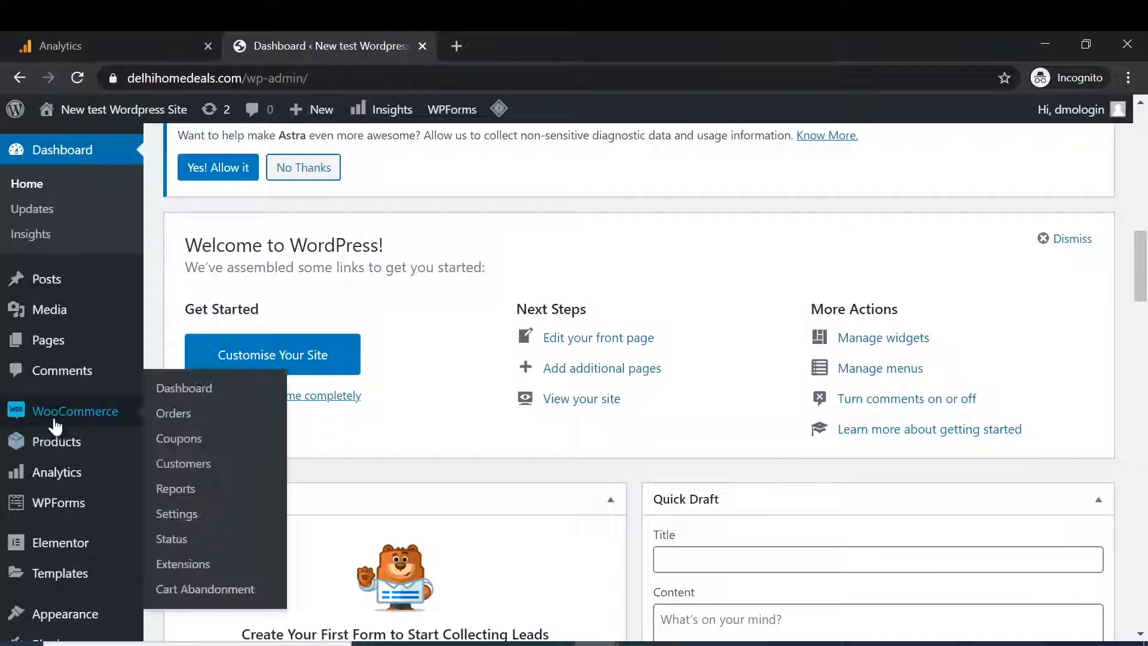
pyautogui.click(177, 520)
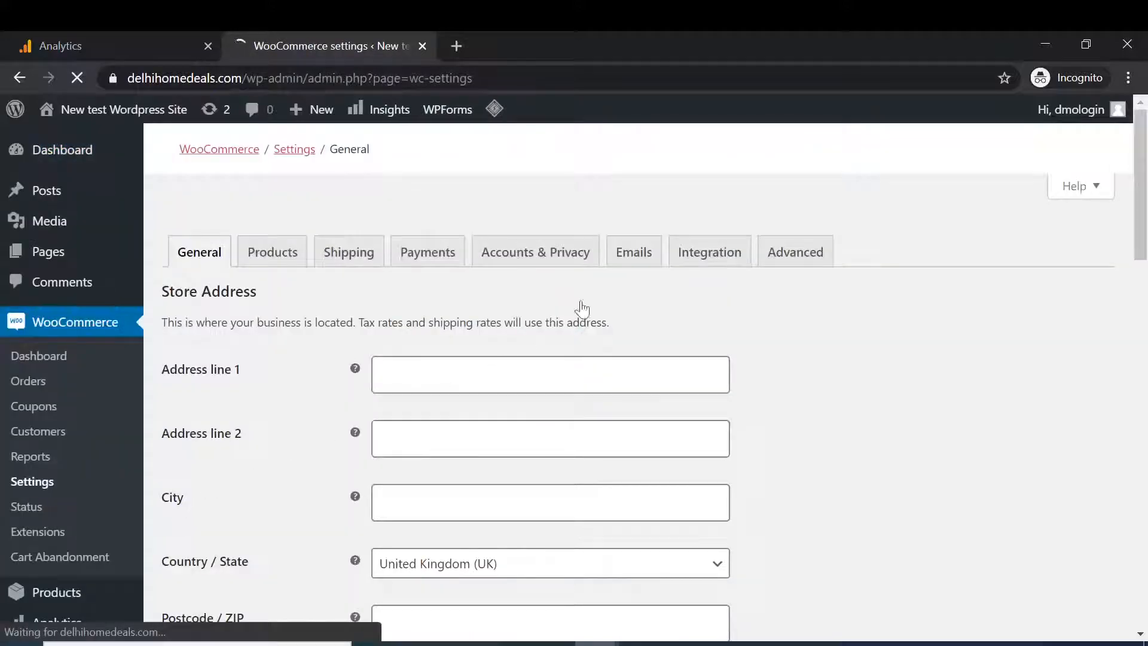
pyautogui.click(701, 254)
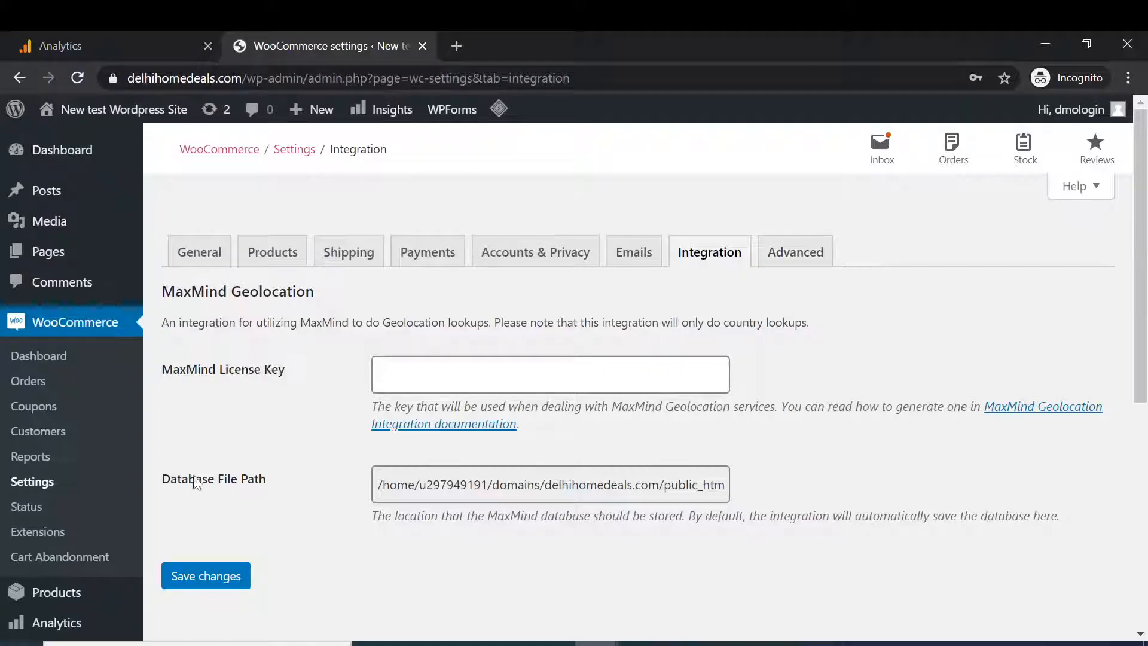
# Go to the page for adding new plugins and search for "google analytics woocommerce"
pyautogui.scroll(-3, 1142, 335)
pyautogui.moveTo(74, 628)
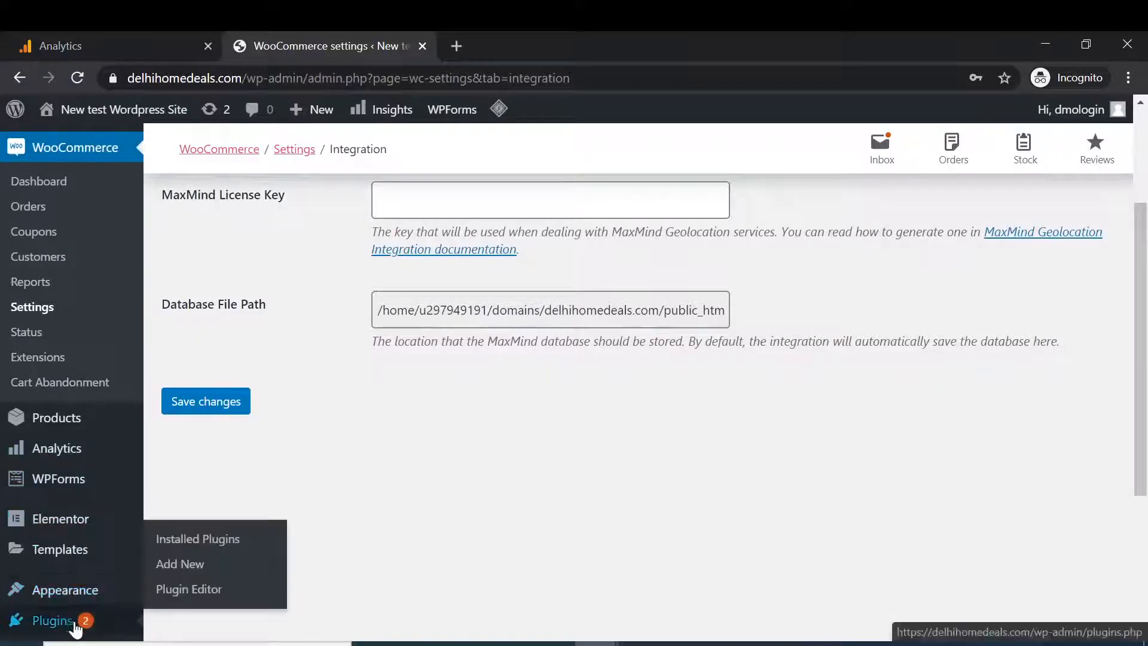
pyautogui.click(193, 568)
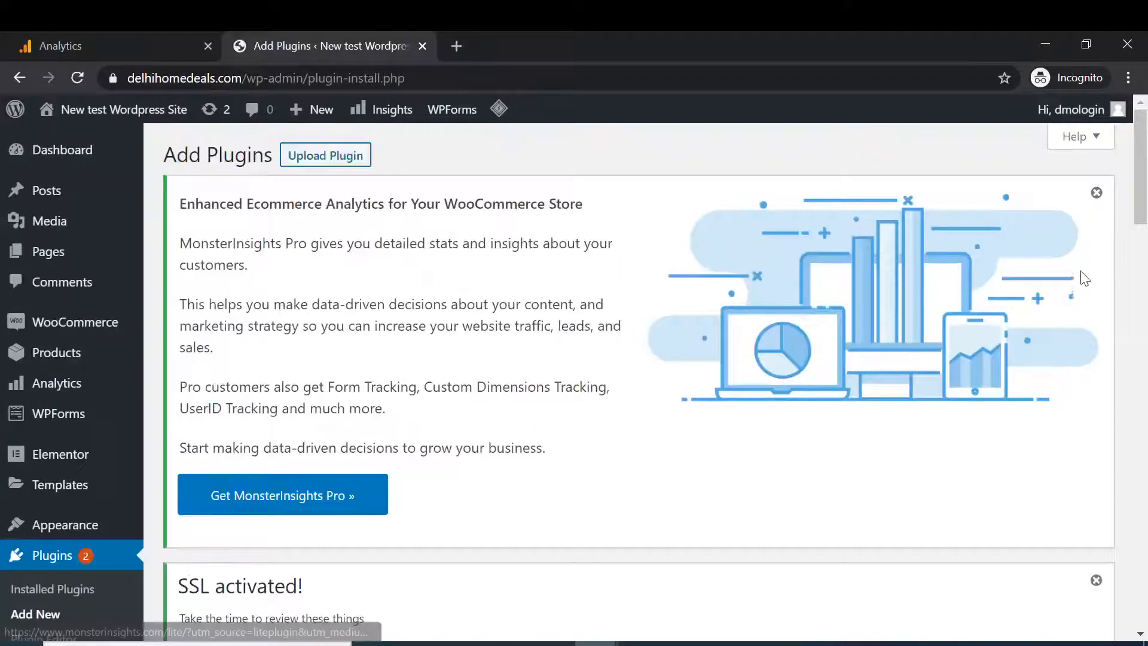
pyautogui.moveTo(1141, 197); pyautogui.dragTo(1144, 360)
pyautogui.click(956, 263)
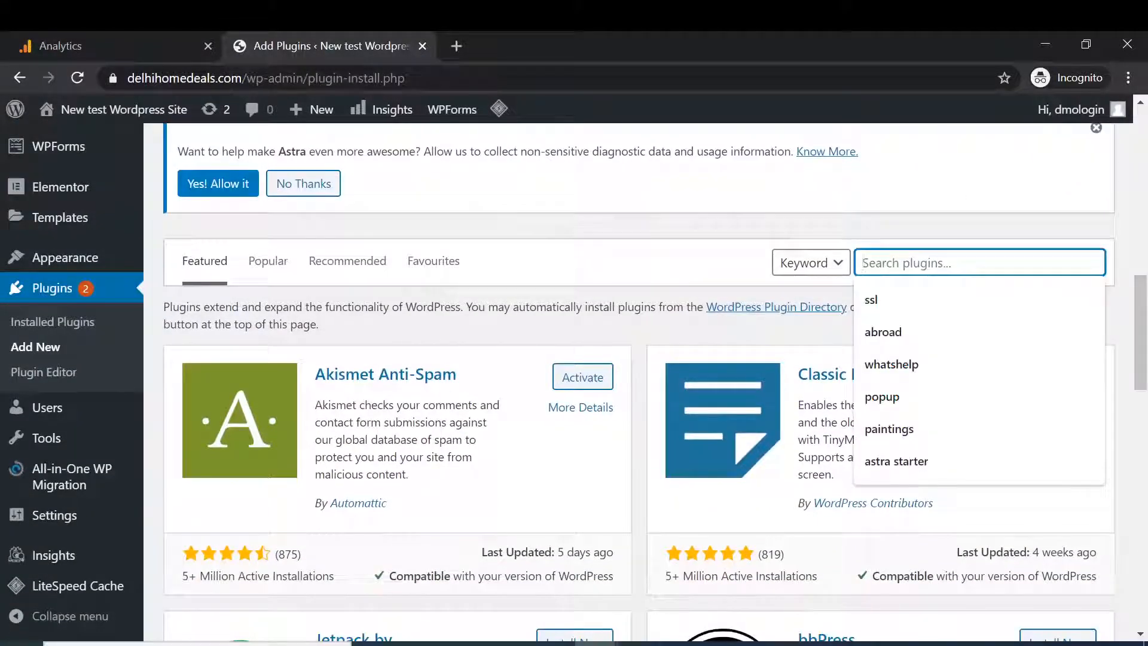
pyautogui.write('google analytics woocommerce')
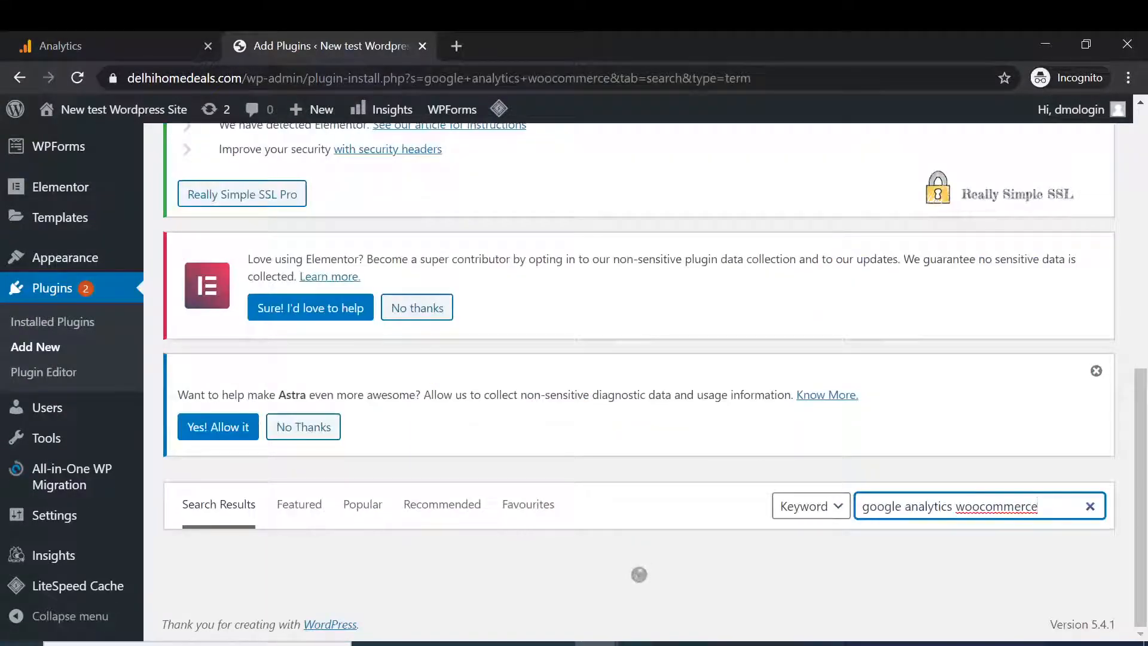
# Compare the Enhanced Ecommerce Google Analytics Plugin for WooCommerce with WooCommerce Google Analytics Integration in the search results
pyautogui.moveTo(1142, 399); pyautogui.dragTo(1146, 402)
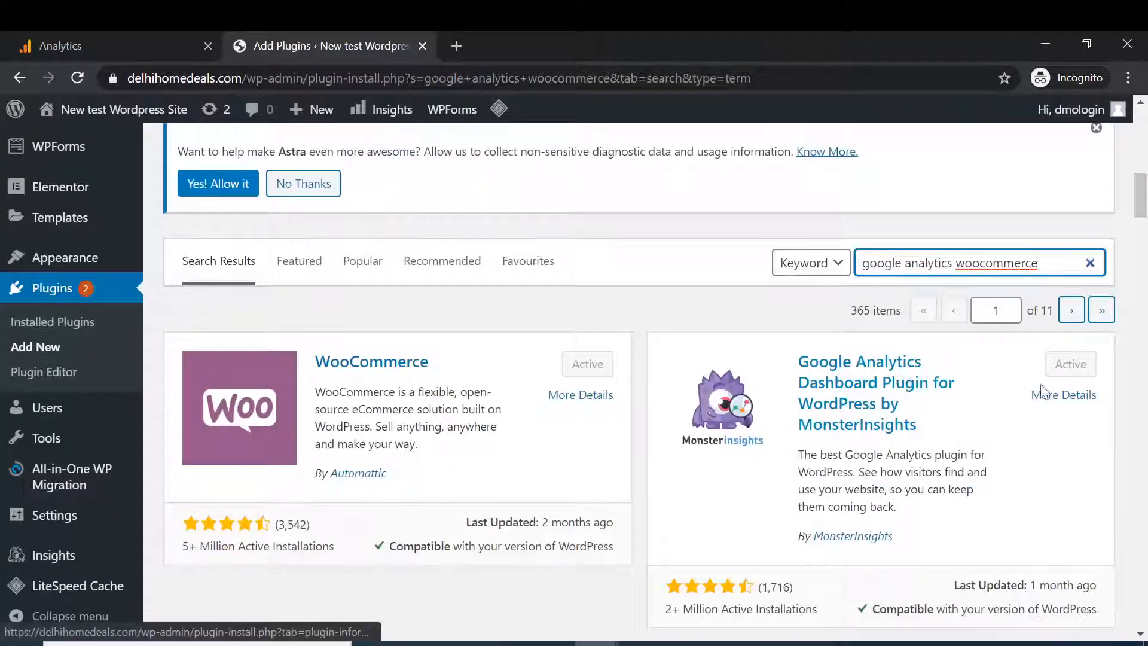
pyautogui.moveTo(1141, 207)
pyautogui.mouseDown()
pyautogui.moveTo(1144, 239)
pyautogui.moveTo(1145, 226)
pyautogui.mouseUp()
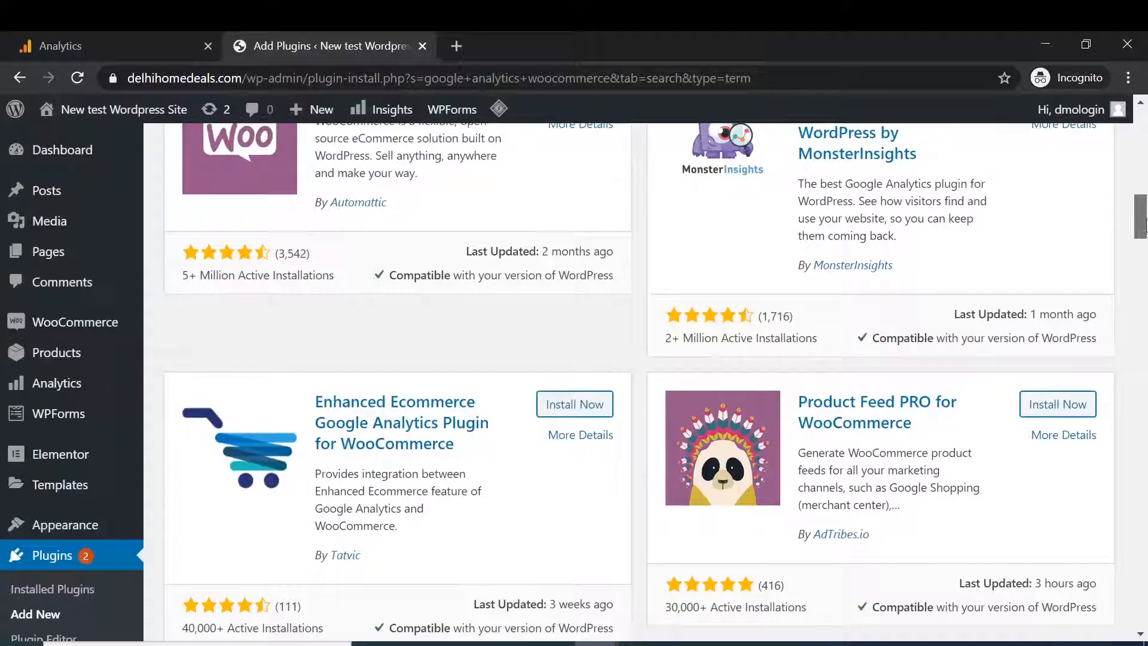
pyautogui.moveTo(1144, 226); pyautogui.dragTo(1144, 229)
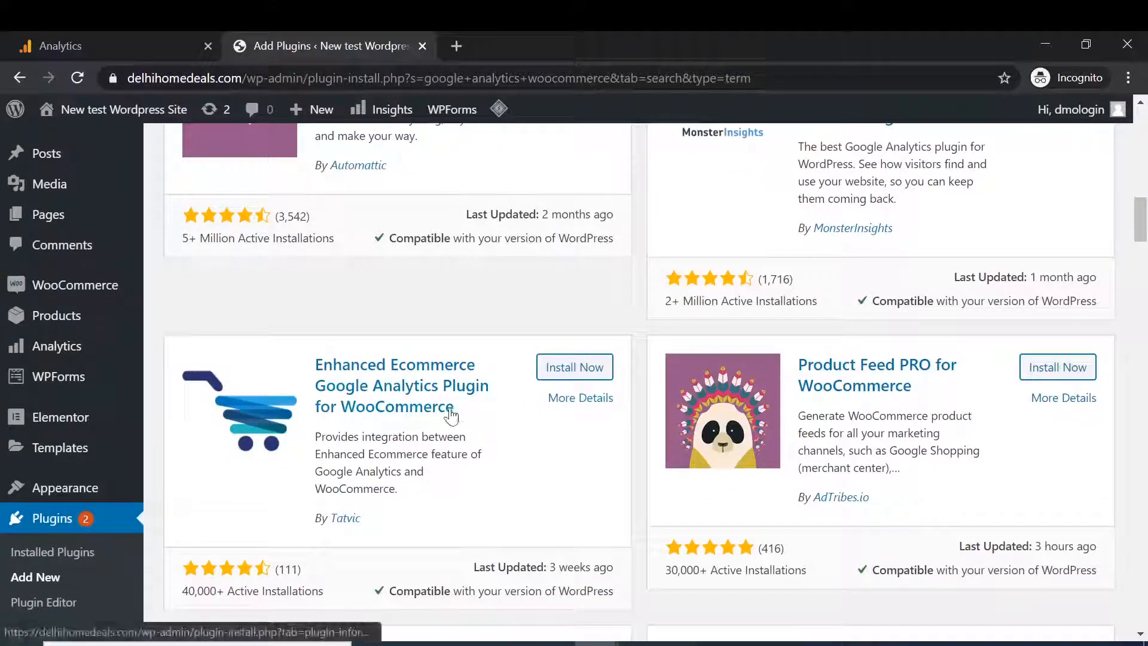
pyautogui.moveTo(1143, 228); pyautogui.dragTo(1144, 290)
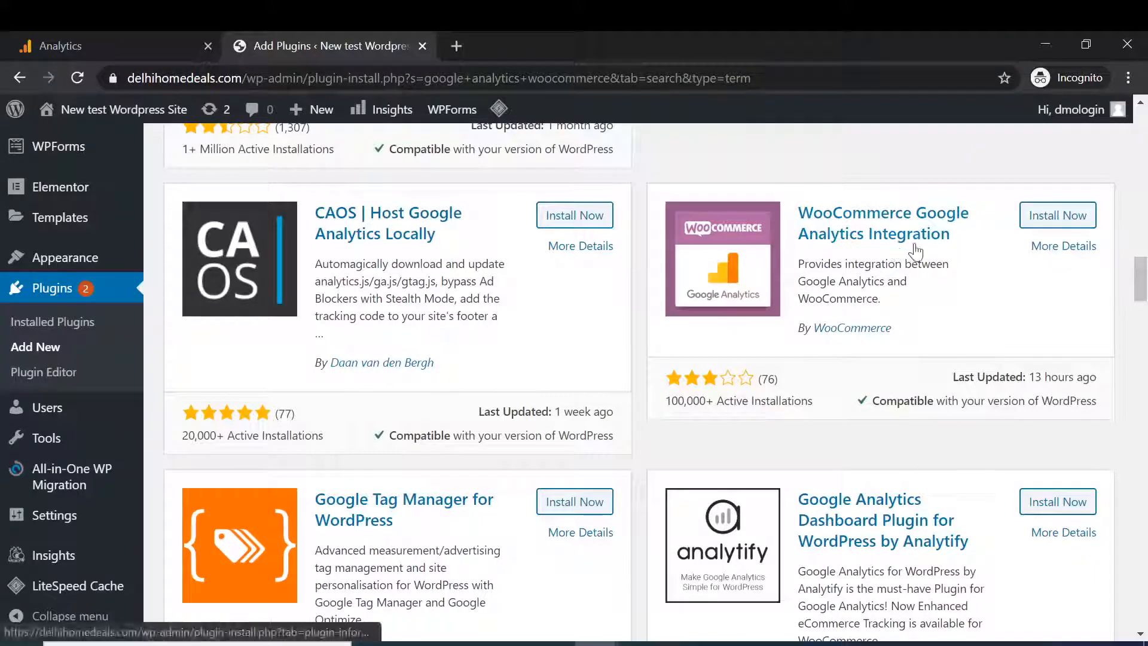
pyautogui.moveTo(1134, 283); pyautogui.dragTo(1145, 230)
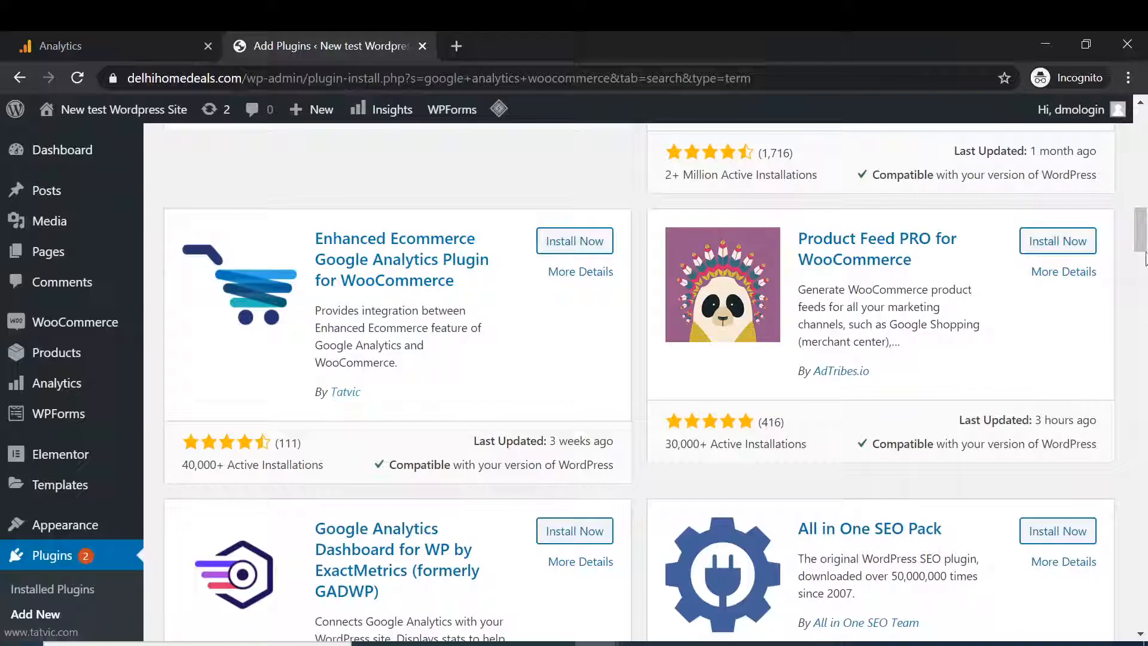
pyautogui.scroll(-5, 1145, 266)
pyautogui.scroll(-3, 1145, 266)
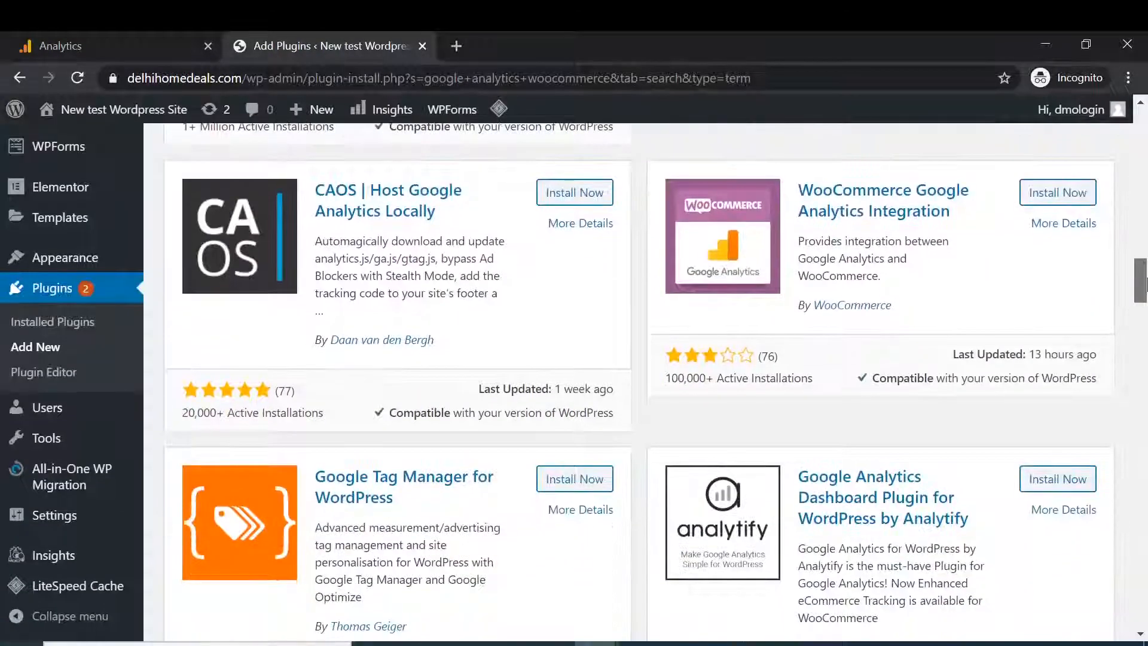
# Look over the website of the WooCommerce Google Analytics Integration plugin's author and return to the plugin search results
pyautogui.click(844, 309)
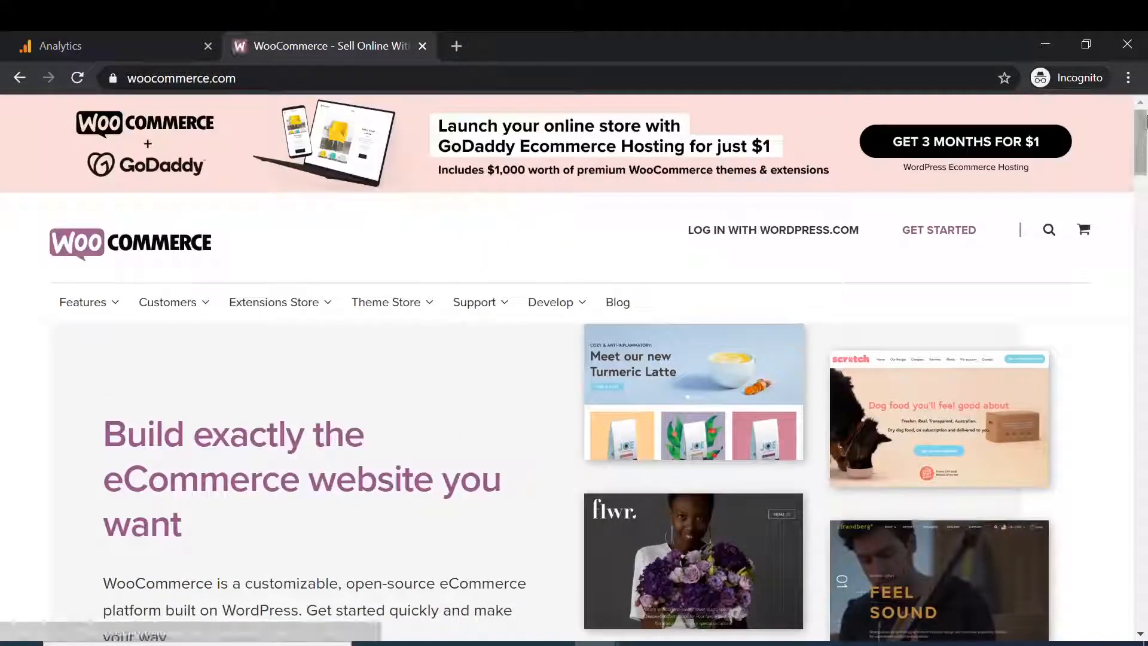
pyautogui.scroll(-10, 1145, 224)
pyautogui.scroll(-2, 1145, 224)
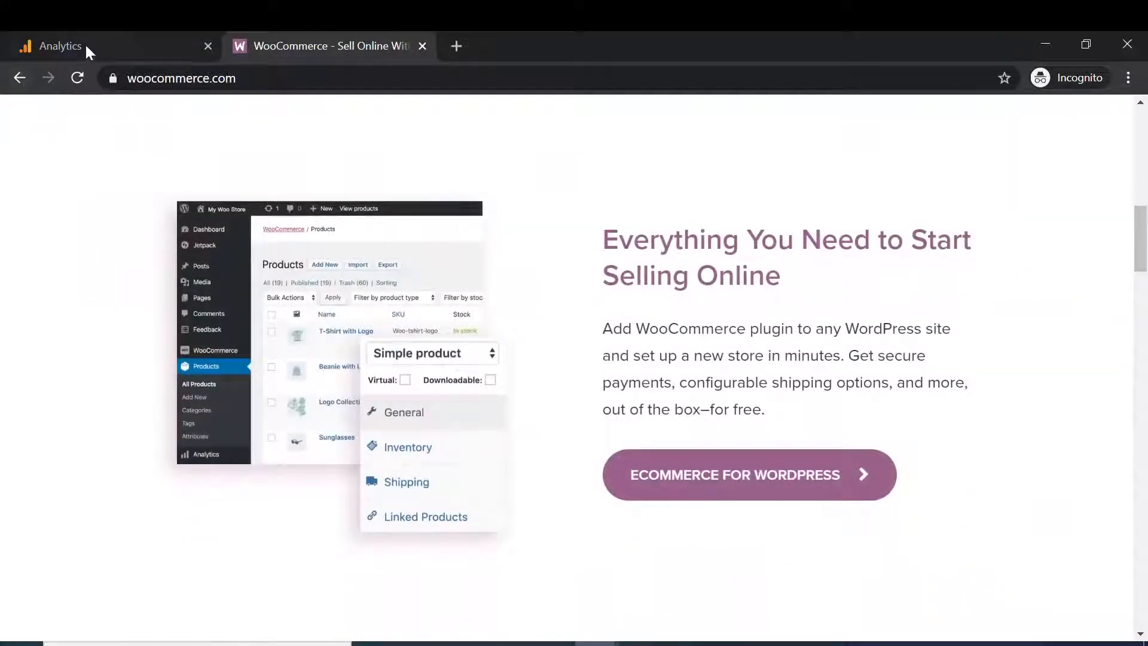
pyautogui.click(21, 83)
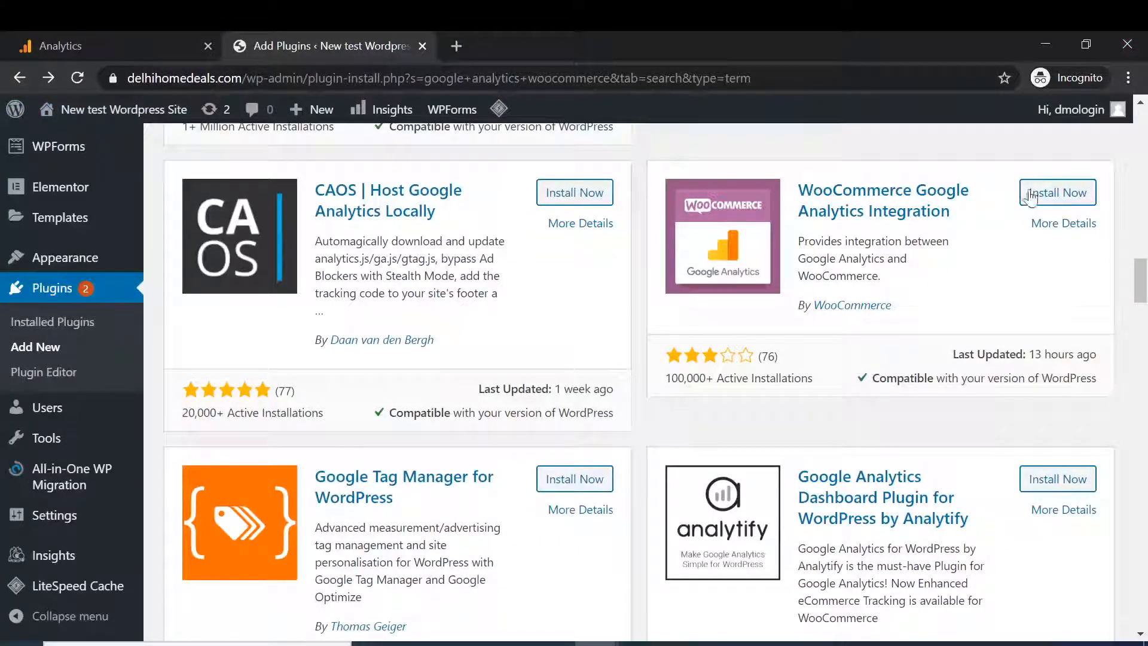
# Install and activate the WooCommerce Google Analytics Integration plugin
pyautogui.click(1050, 192)
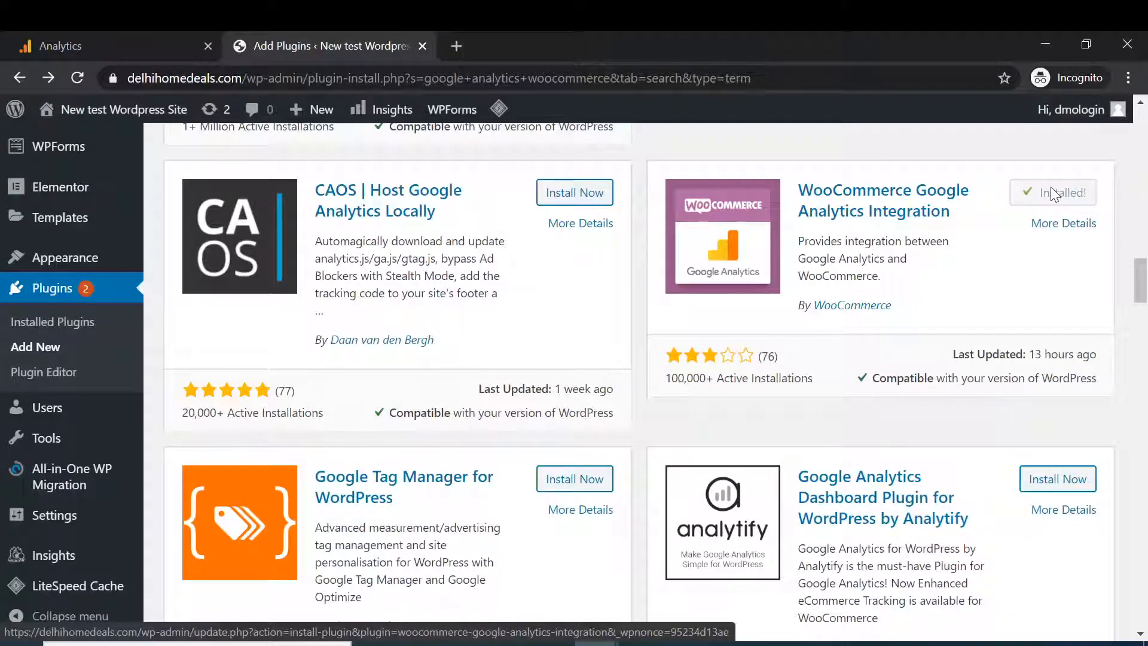
pyautogui.click(1056, 197)
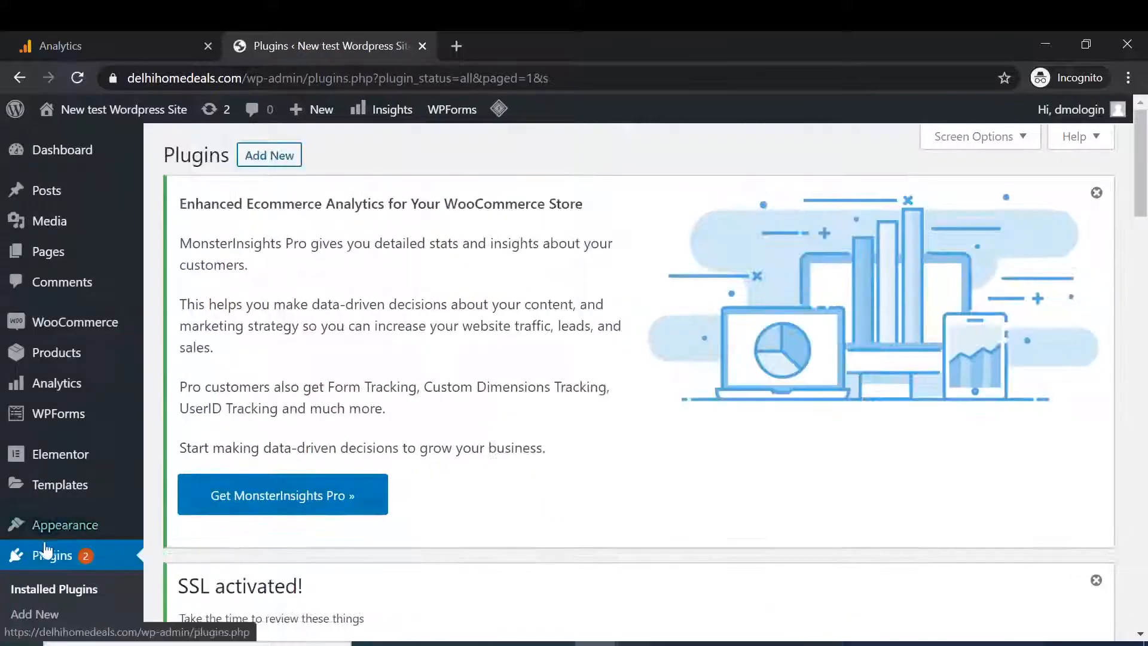
# Open the Google Analytics section of the WooCommerce Integration settings
pyautogui.moveTo(76, 518)
pyautogui.moveTo(45, 365)
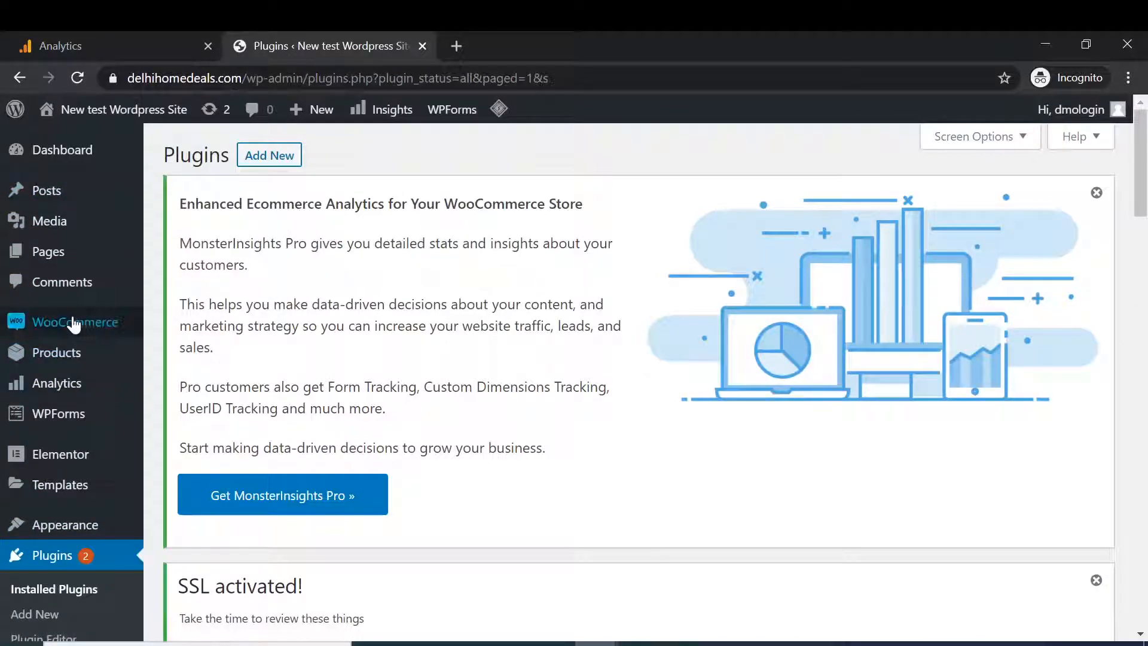
pyautogui.moveTo(72, 323)
pyautogui.click(185, 453)
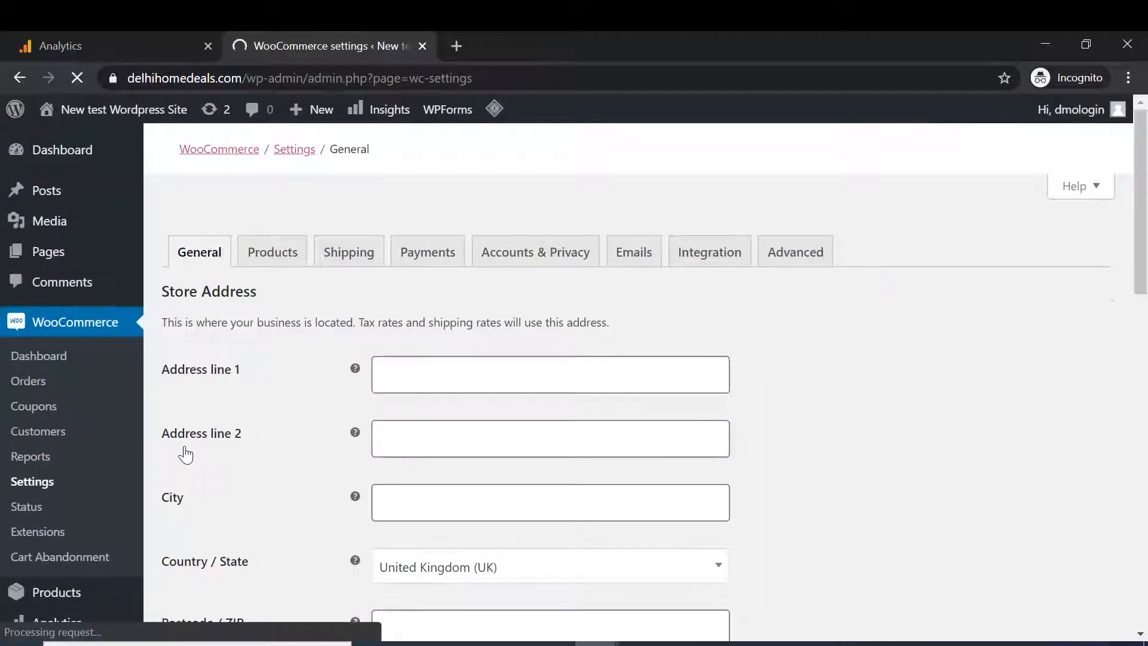
pyautogui.click(710, 256)
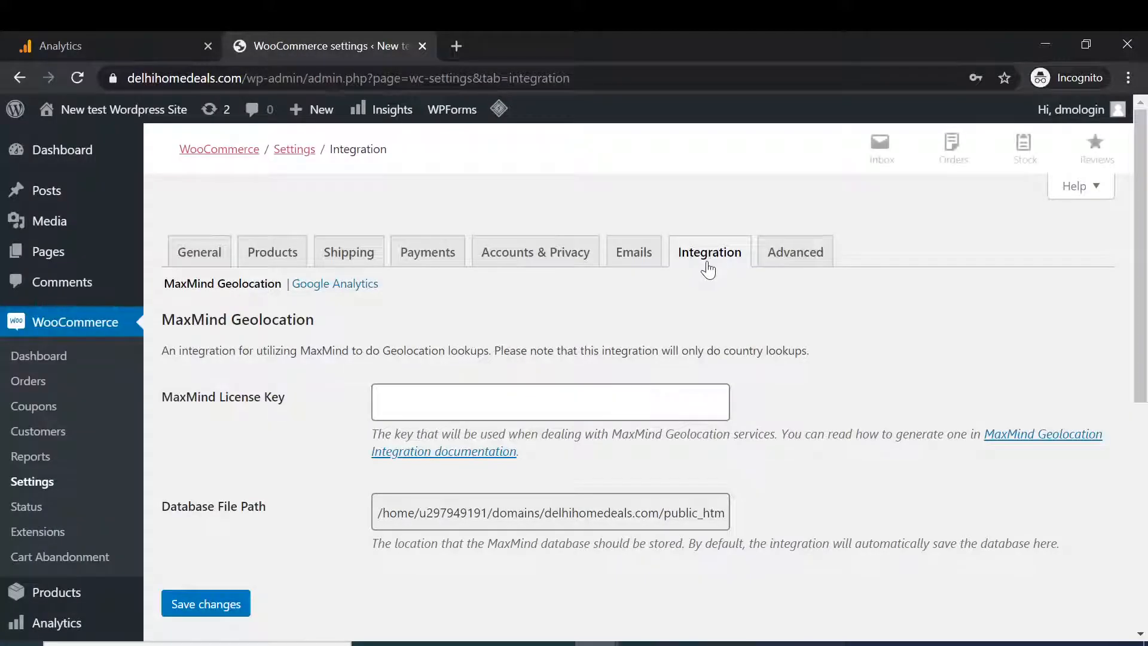
pyautogui.click(339, 286)
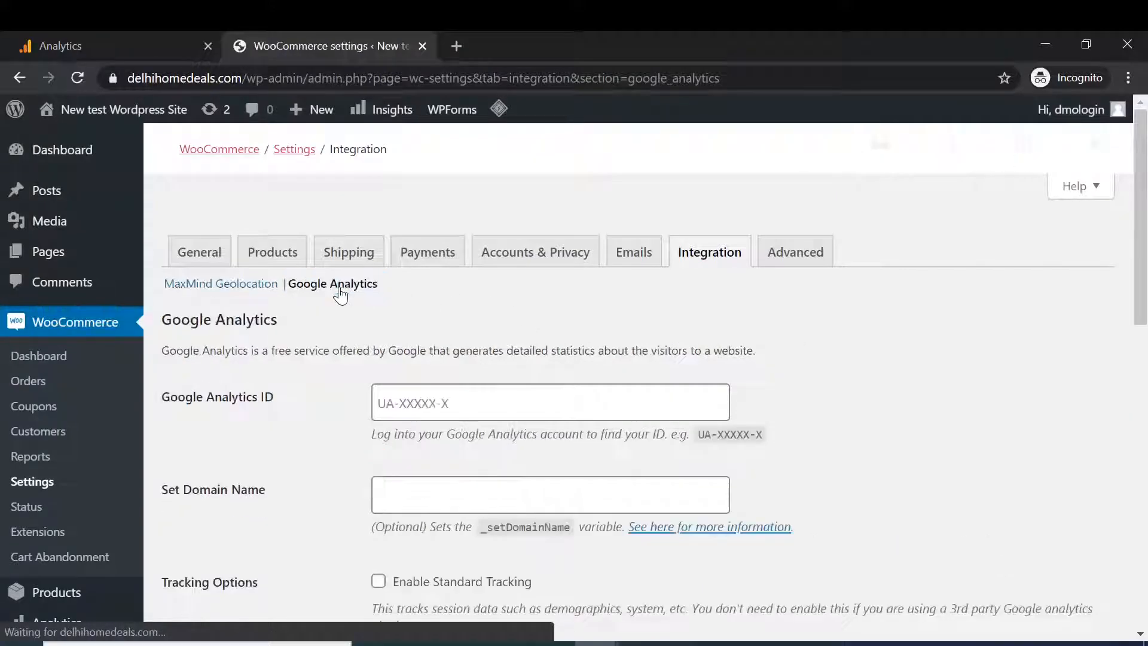
# Fill the Google Analytics ID with the suggested, previously used tracking ID
pyautogui.click(407, 402)
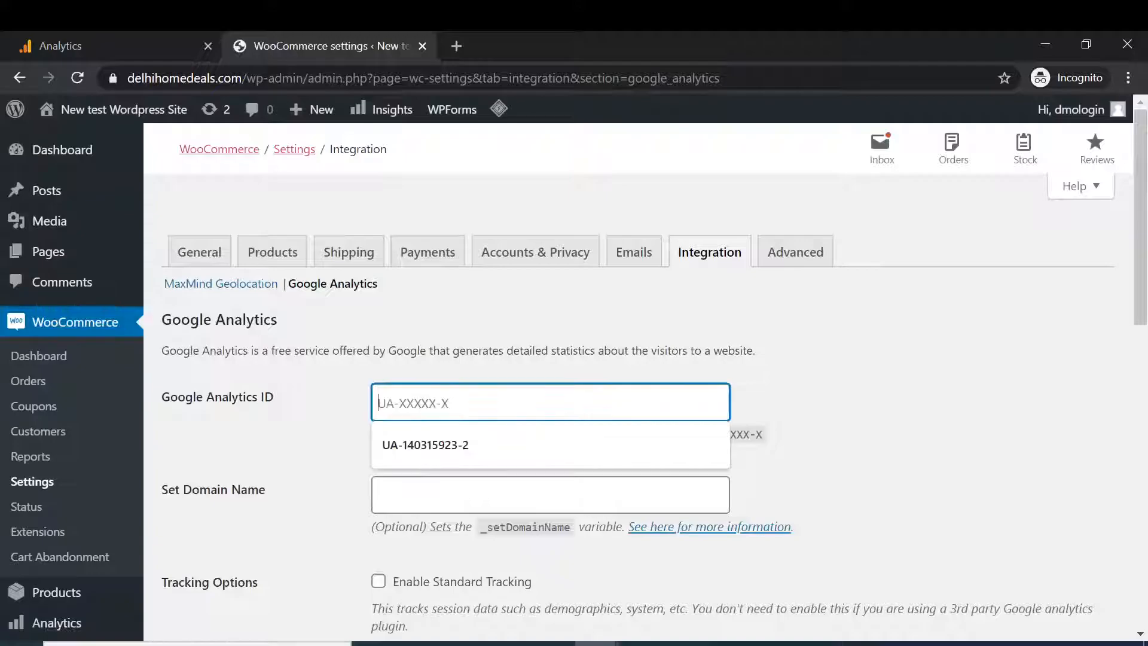
pyautogui.click(494, 443)
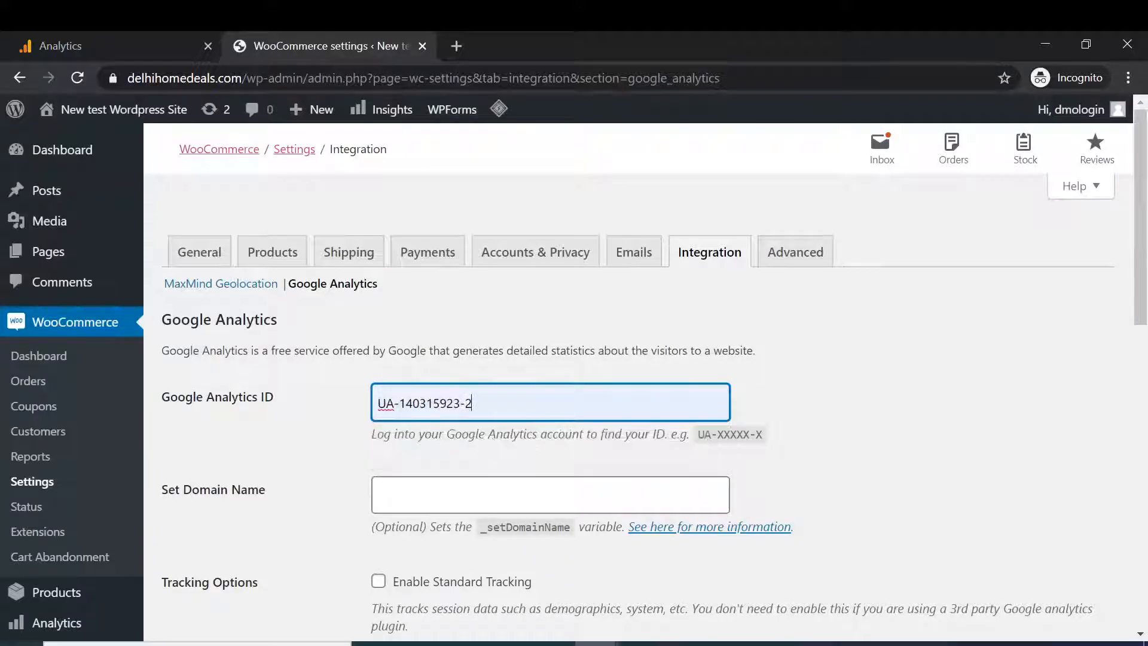
pyautogui.scroll(-1, 574, 358)
pyautogui.hotkey('ctrl', 'a')
# Look up the tracking ID of the delhihomedeals.com property in the Google Analytics account list and compare it with the WooCommerce entry
pyautogui.click(159, 37)
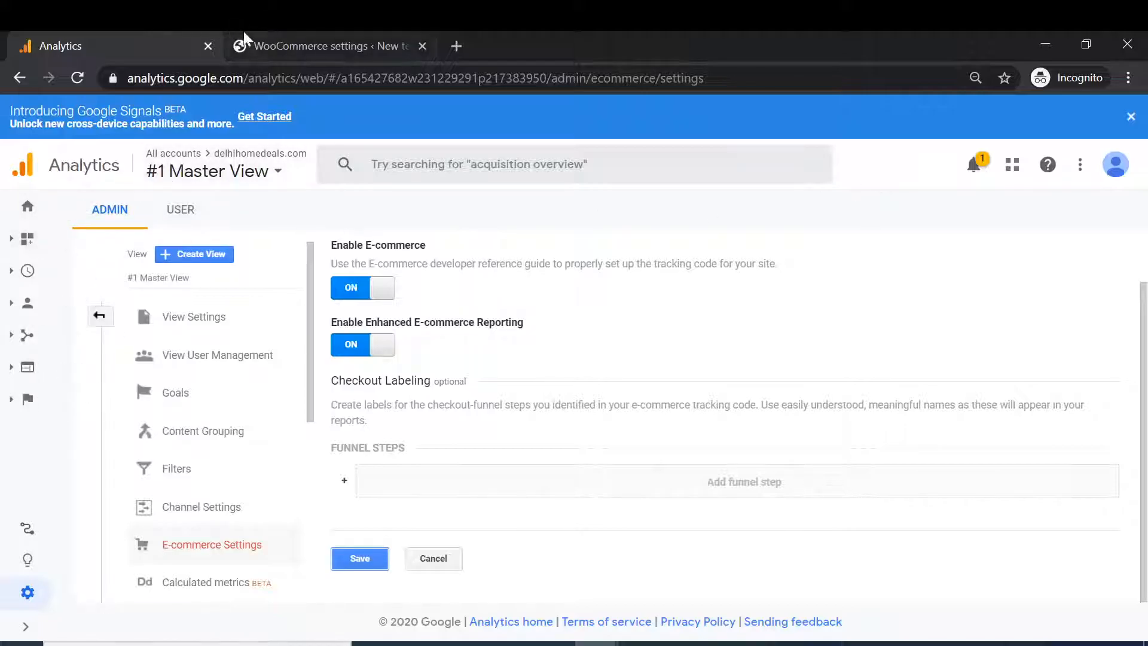
pyautogui.click(320, 43)
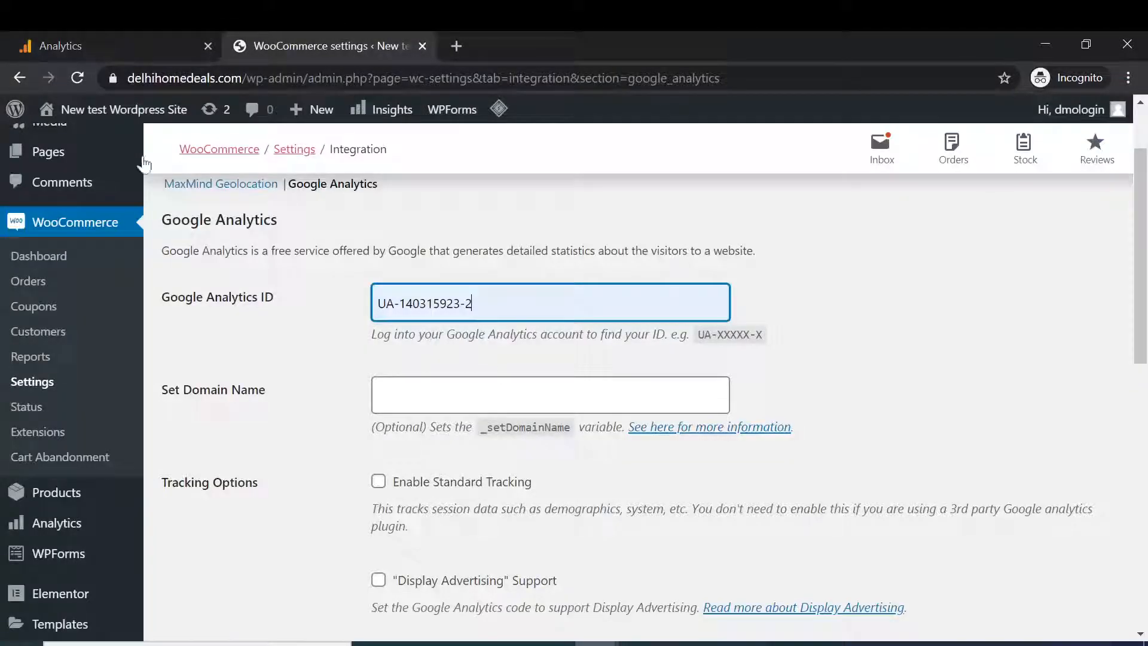
pyautogui.click(63, 46)
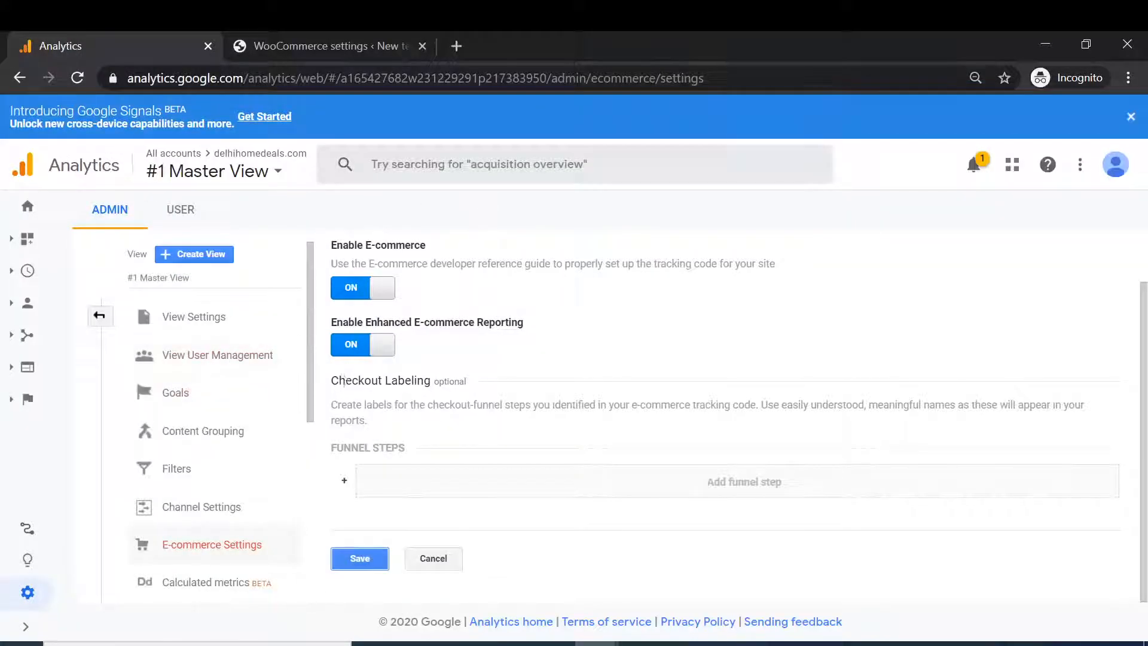
pyautogui.click(33, 213)
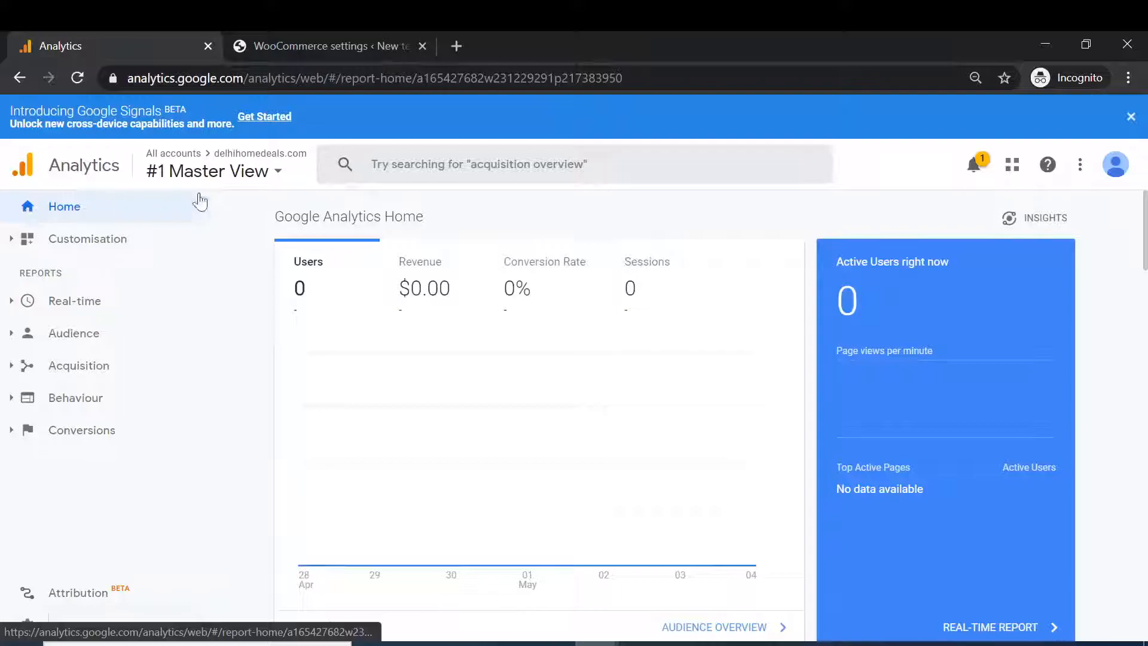
pyautogui.click(243, 173)
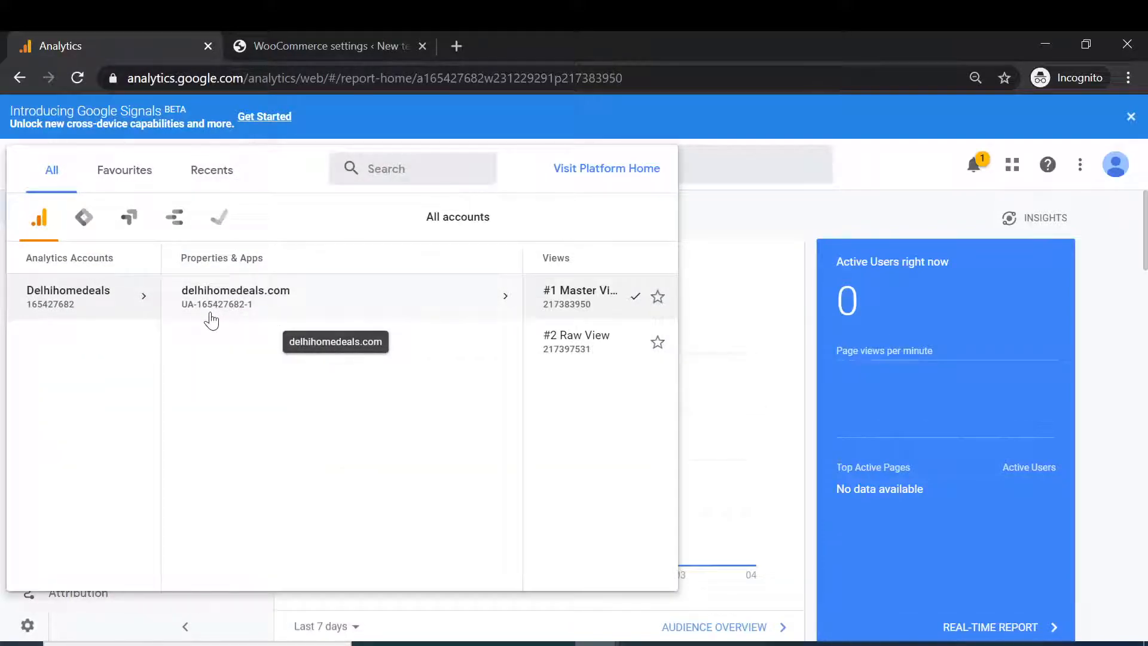
pyautogui.click(295, 34)
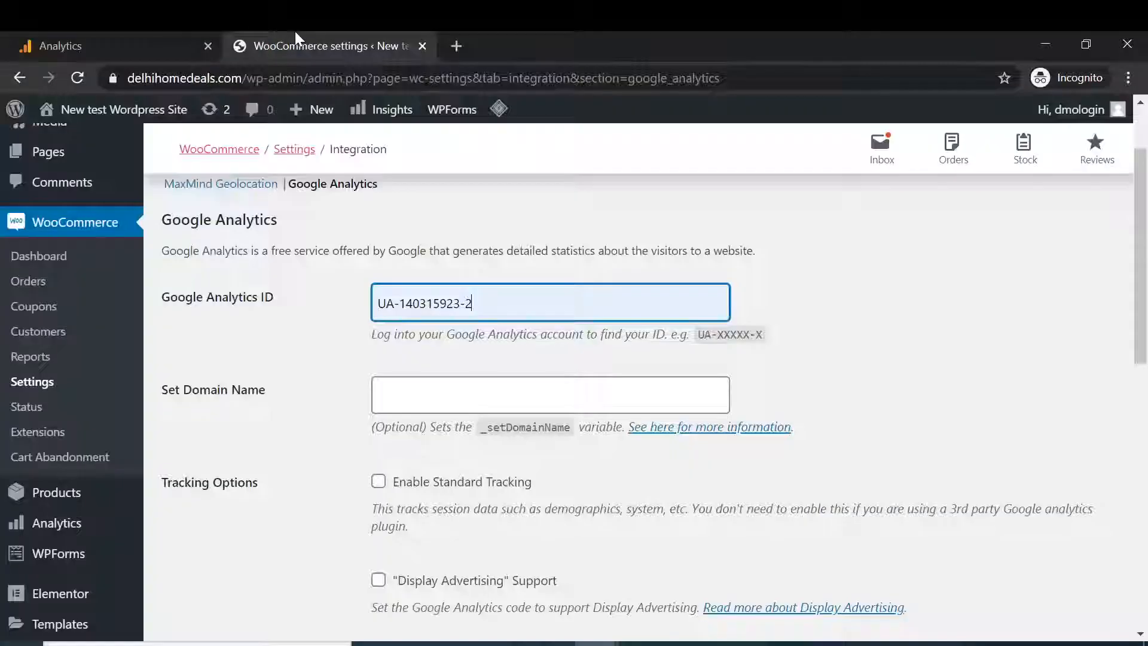
pyautogui.click(112, 39)
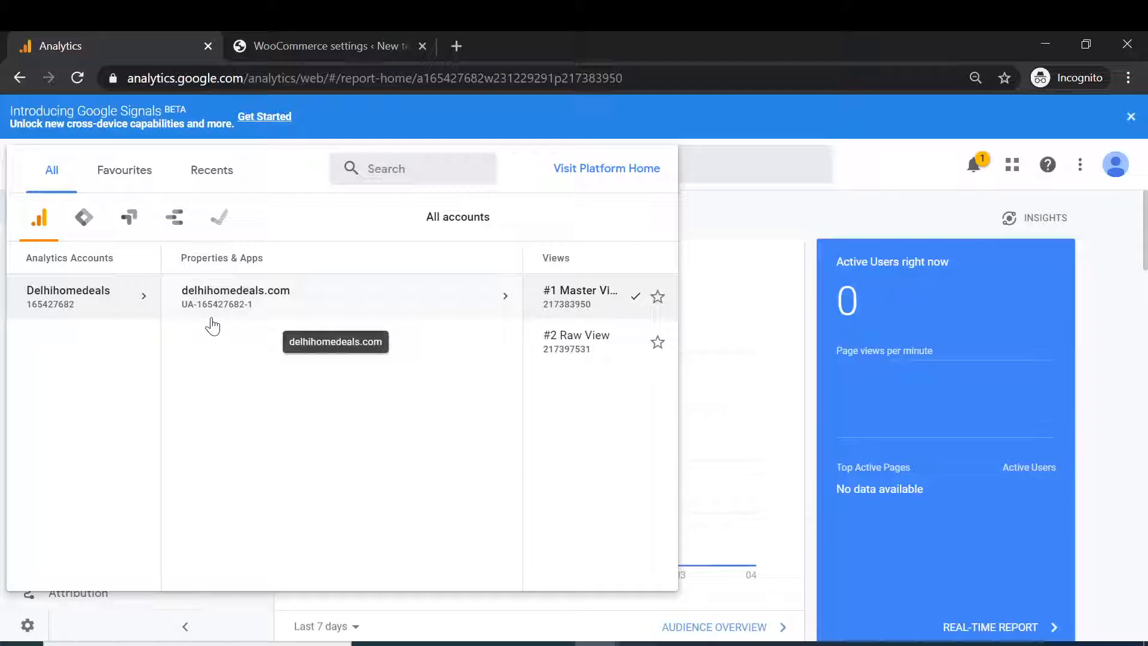
# Replace the Google Analytics ID in the WooCommerce settings with the tracking ID of the delhihomedeals.com property
pyautogui.click(299, 40)
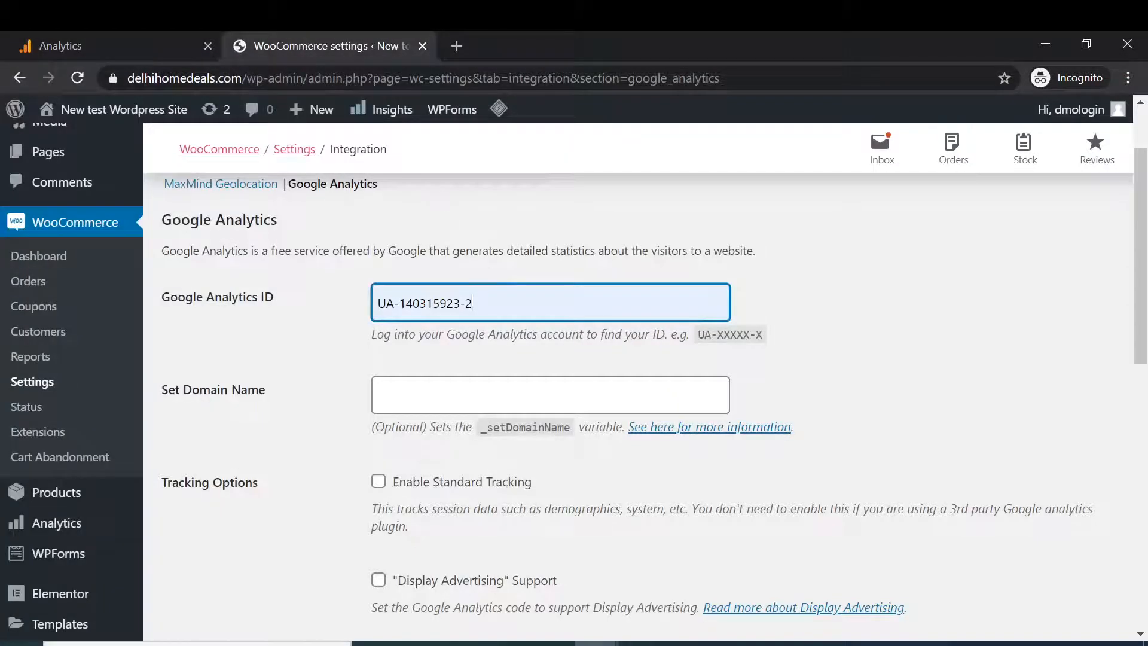
pyautogui.moveTo(473, 303); pyautogui.dragTo(406, 303)
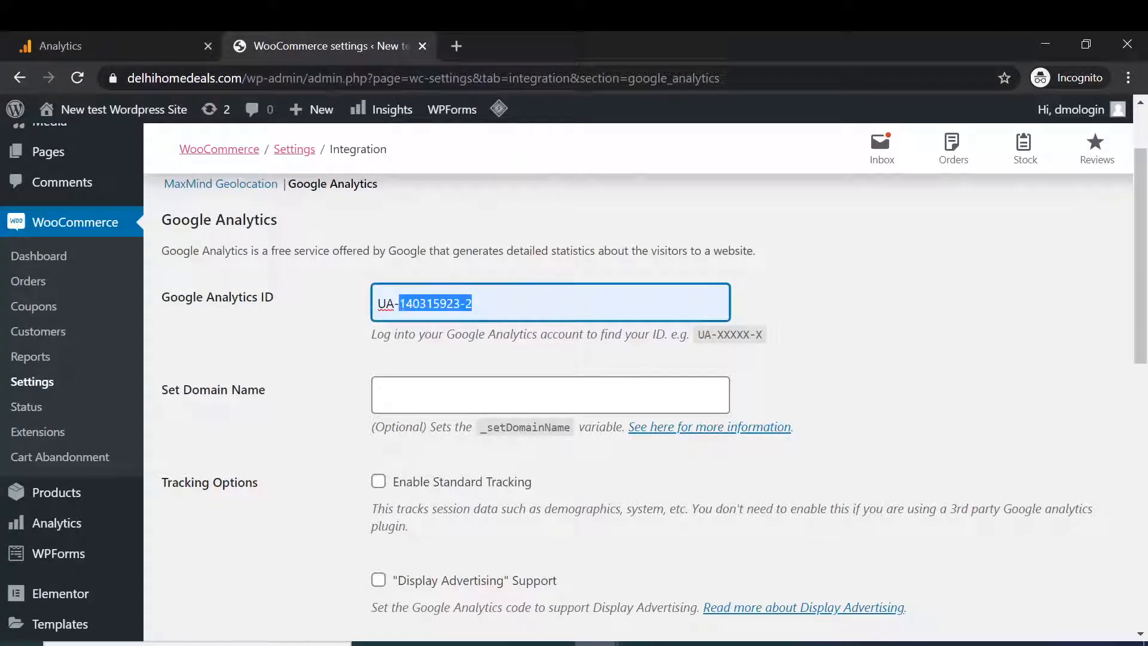
pyautogui.write('1654')
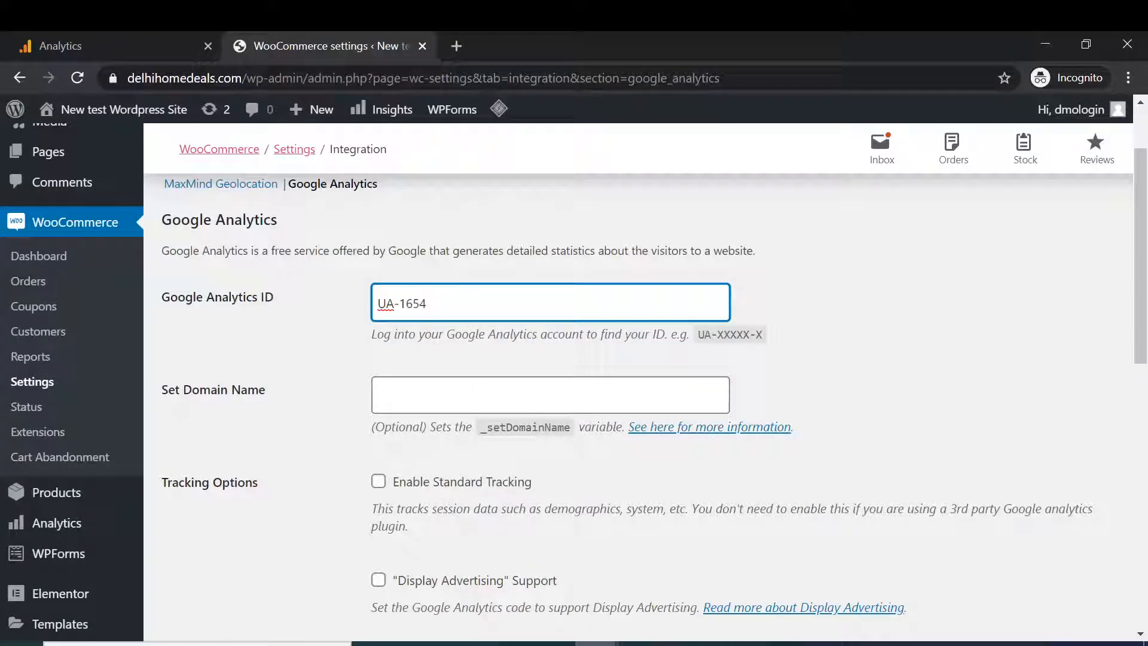
pyautogui.click(59, 32)
pyautogui.click(301, 35)
pyautogui.write('5427682-')
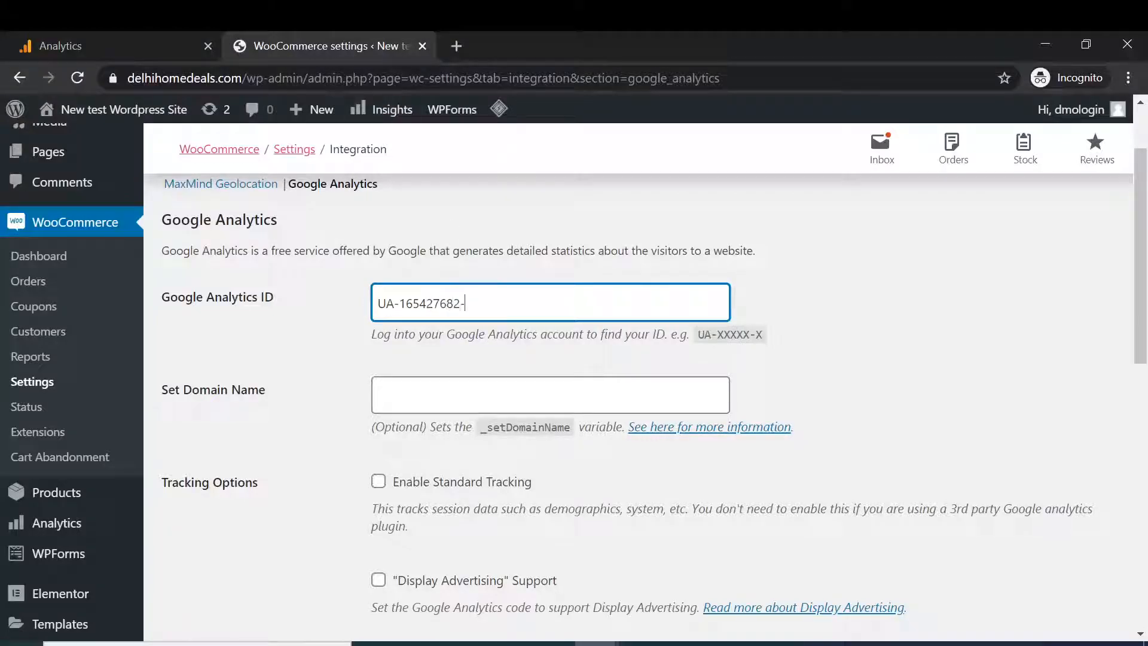
pyautogui.click(839, 355)
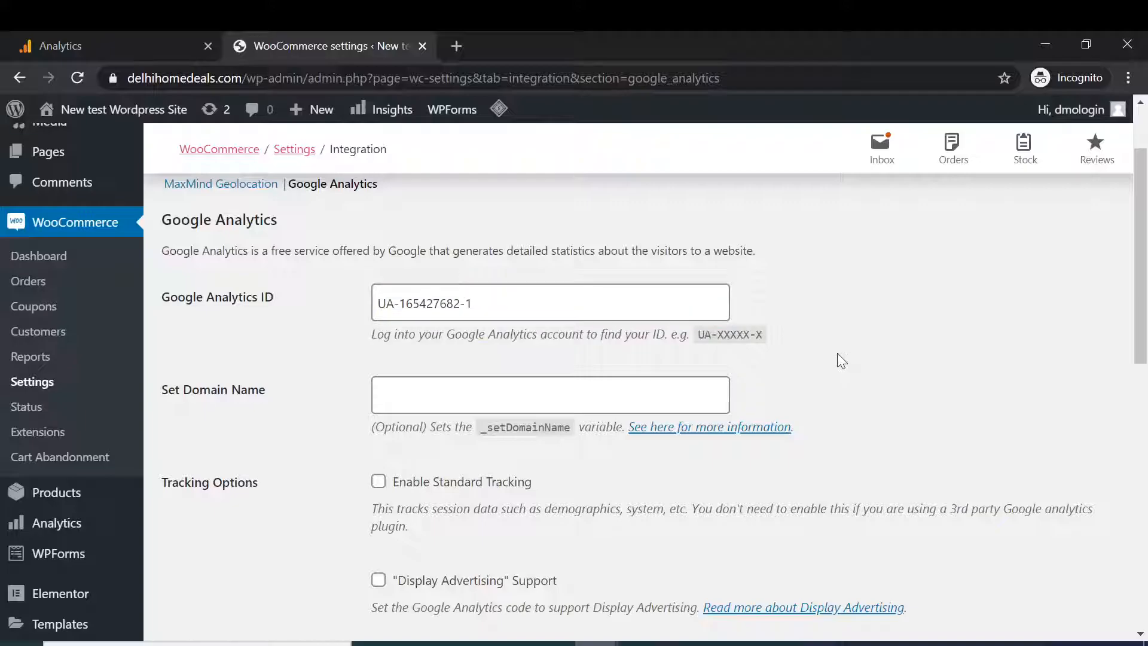
# Enable Standard Tracking, "Display Advertising" Support, Enhanced Link Attribution and Universal Analytics in the tracking options
pyautogui.scroll(-1, 838, 353)
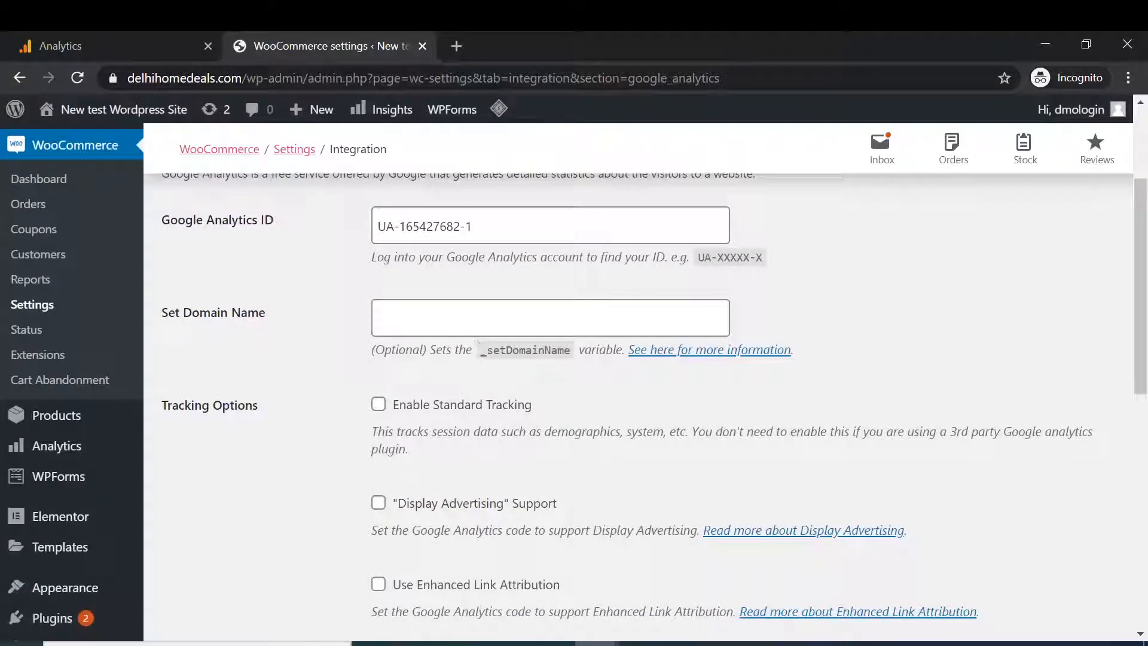
pyautogui.scroll(-2, 357, 297)
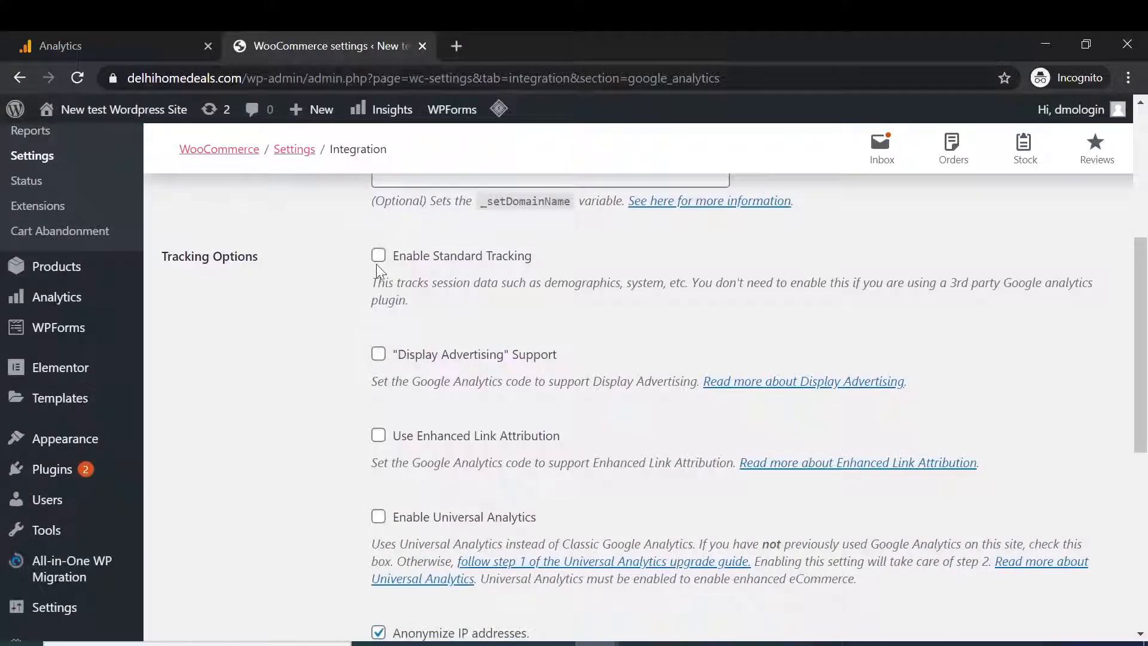
pyautogui.click(387, 357)
pyautogui.click(378, 435)
pyautogui.click(379, 517)
# Enable Enhanced eCommerce, keep its event options selected, and save the Google Analytics integration settings
pyautogui.scroll(-7, 358, 454)
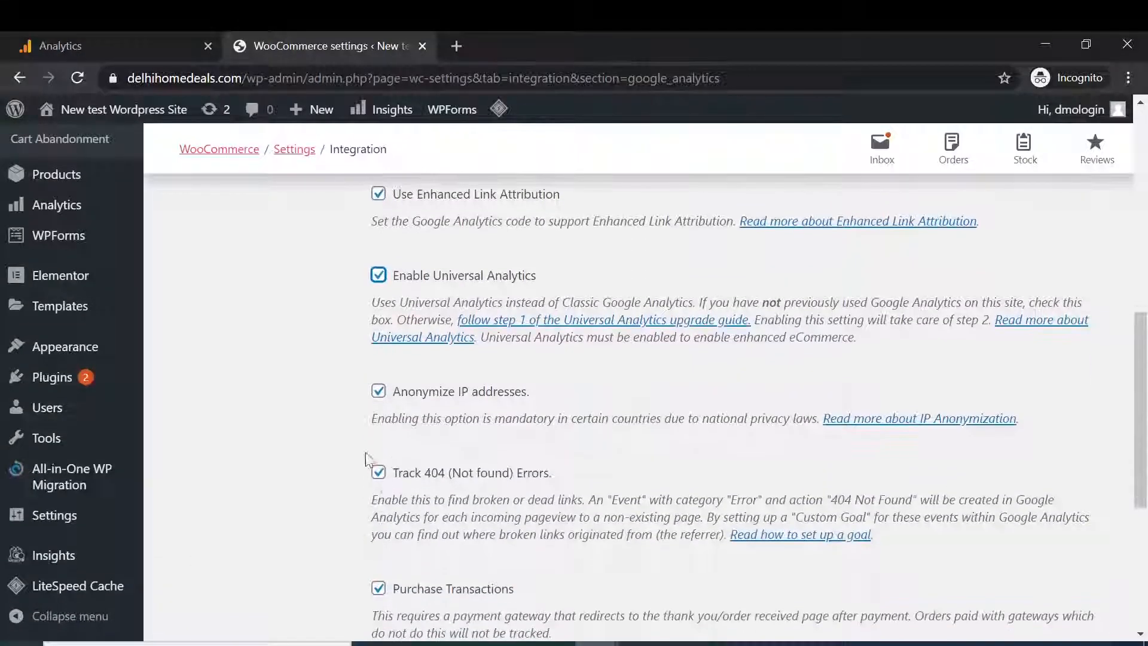
pyautogui.scroll(-2, 350, 423)
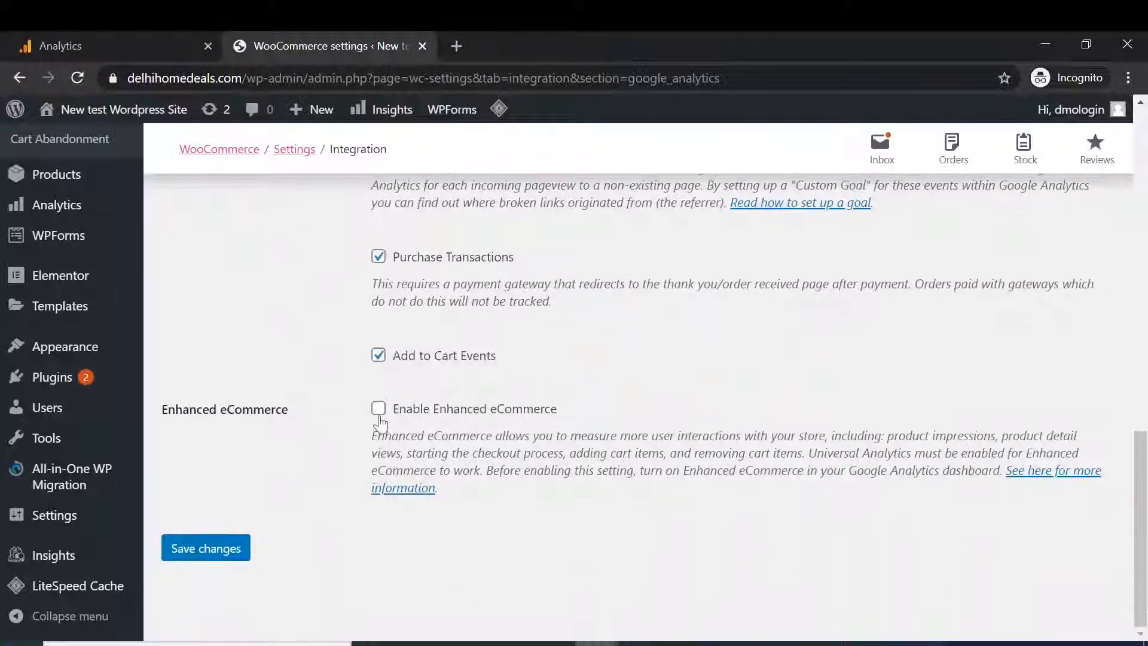
pyautogui.click(378, 410)
pyautogui.scroll(-5, 378, 420)
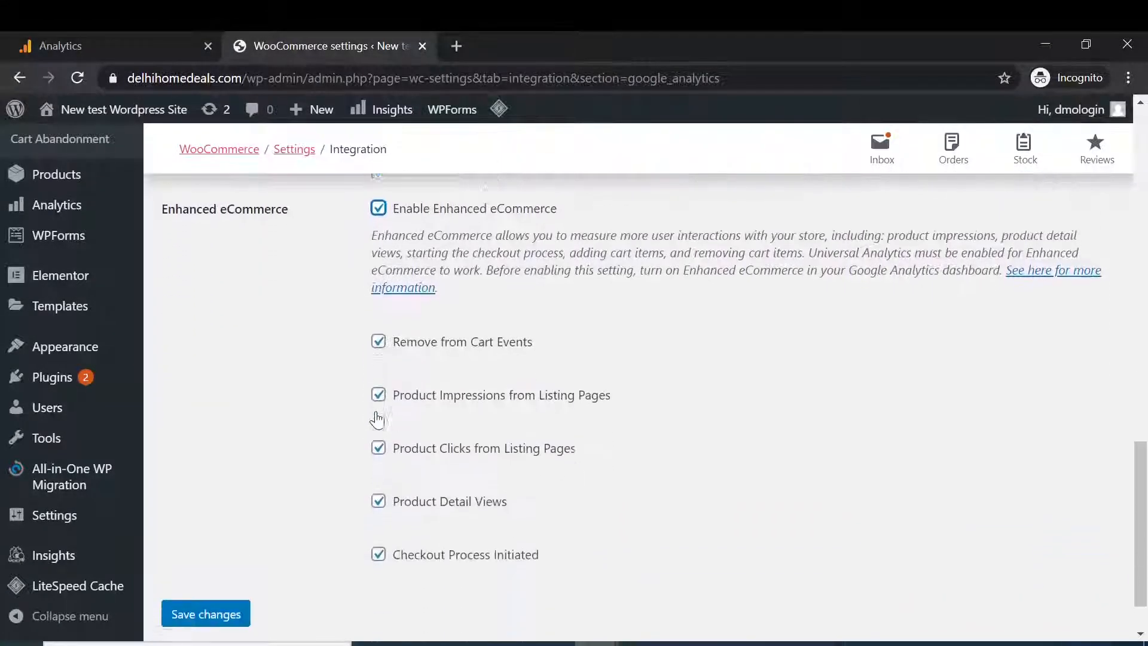
pyautogui.click(239, 548)
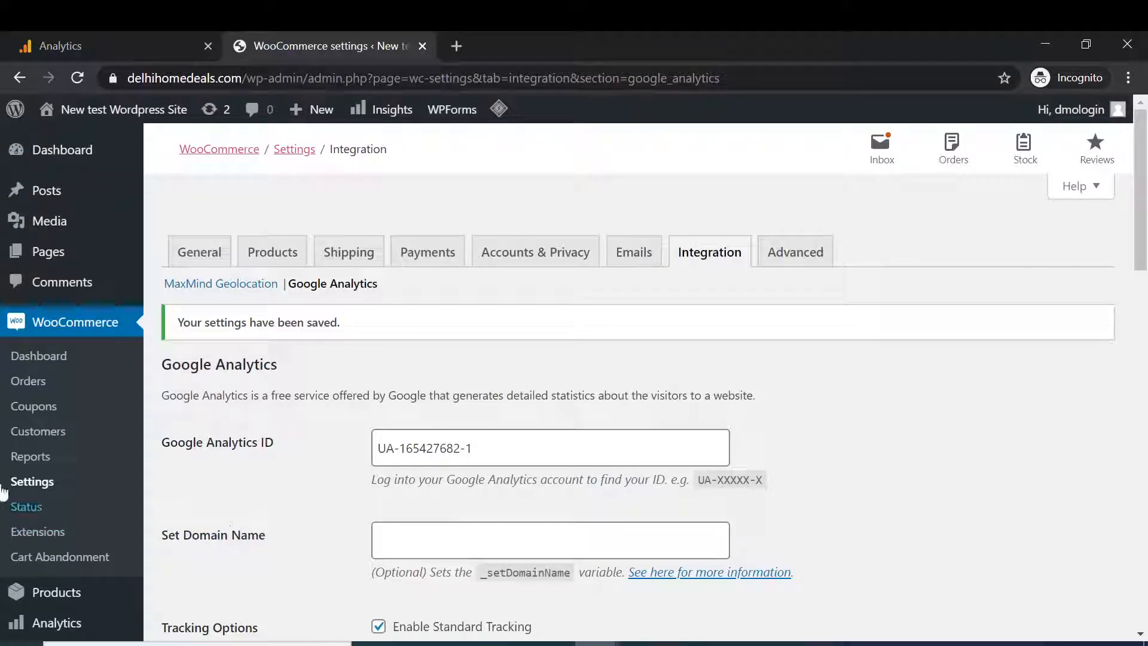
# Switch to Google Analytics, close the account list and open the Admin area for the #1 Master View
pyautogui.click(149, 37)
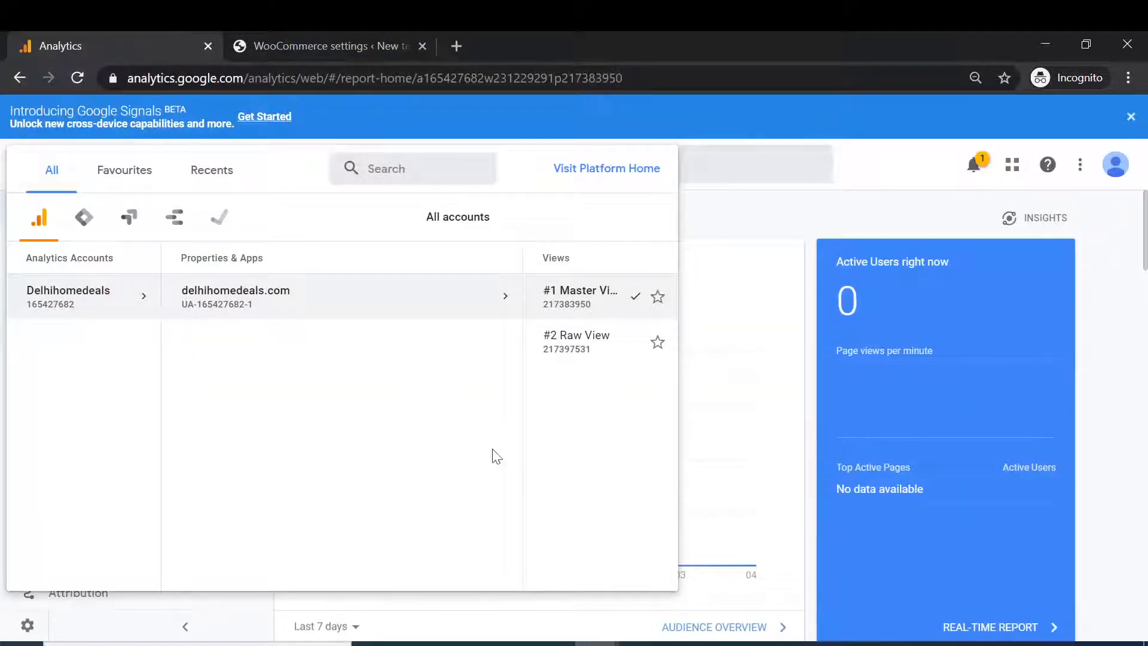
pyautogui.click(771, 217)
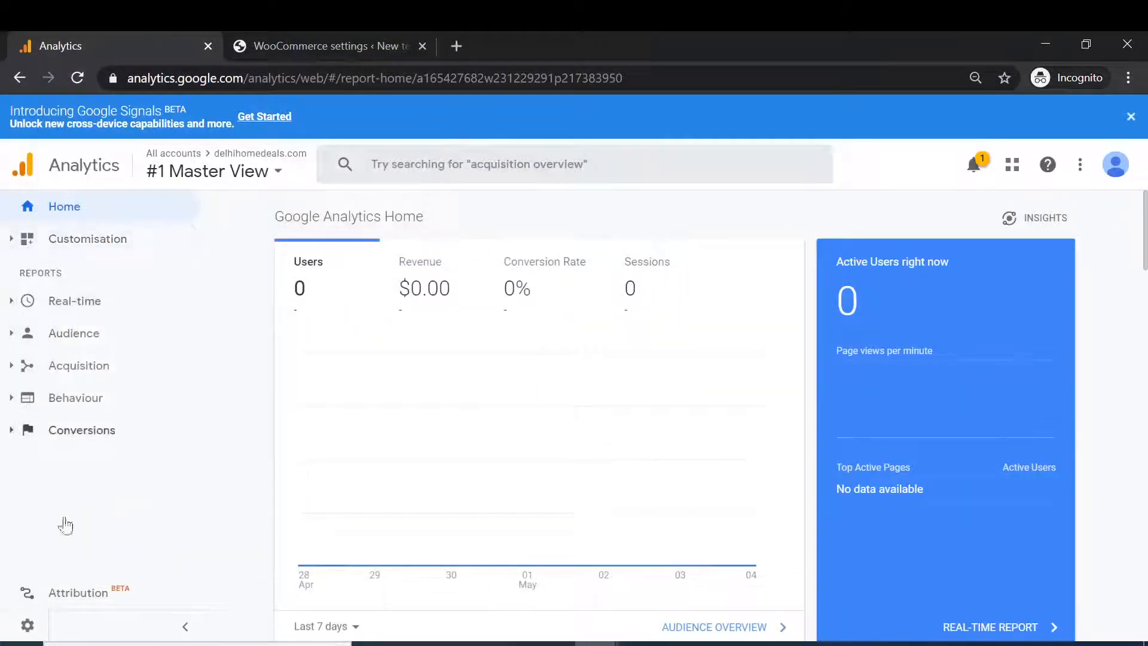
pyautogui.click(34, 632)
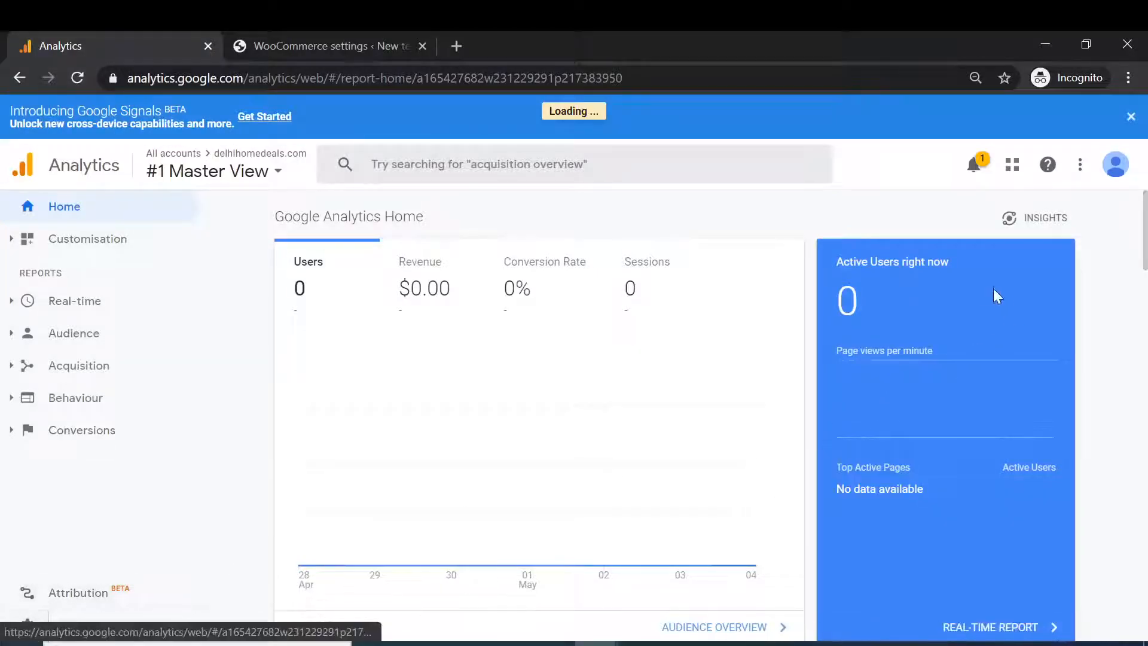